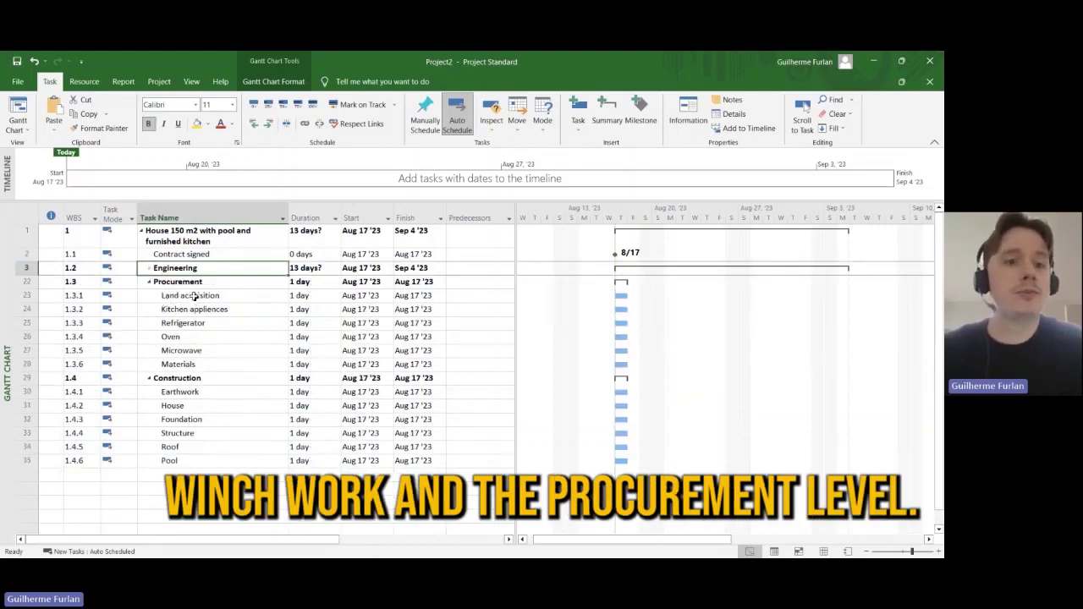
Insert three tasks under Land acquisition named Look for land, land negotiation and Contract signature.
click(193, 295)
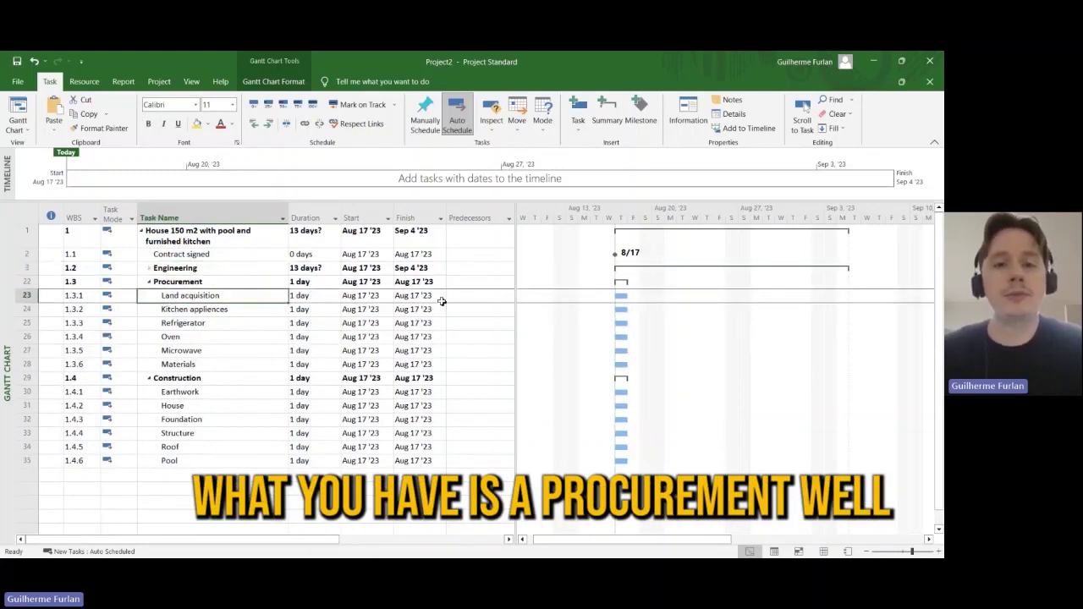
drag(178, 309, 181, 338)
click(578, 115)
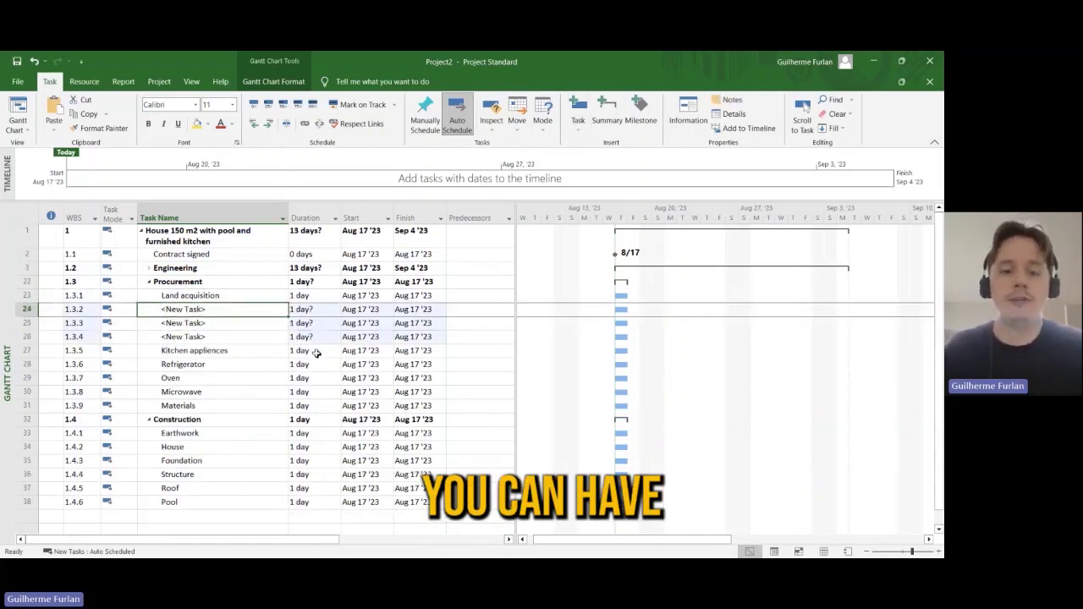
text(Look f)
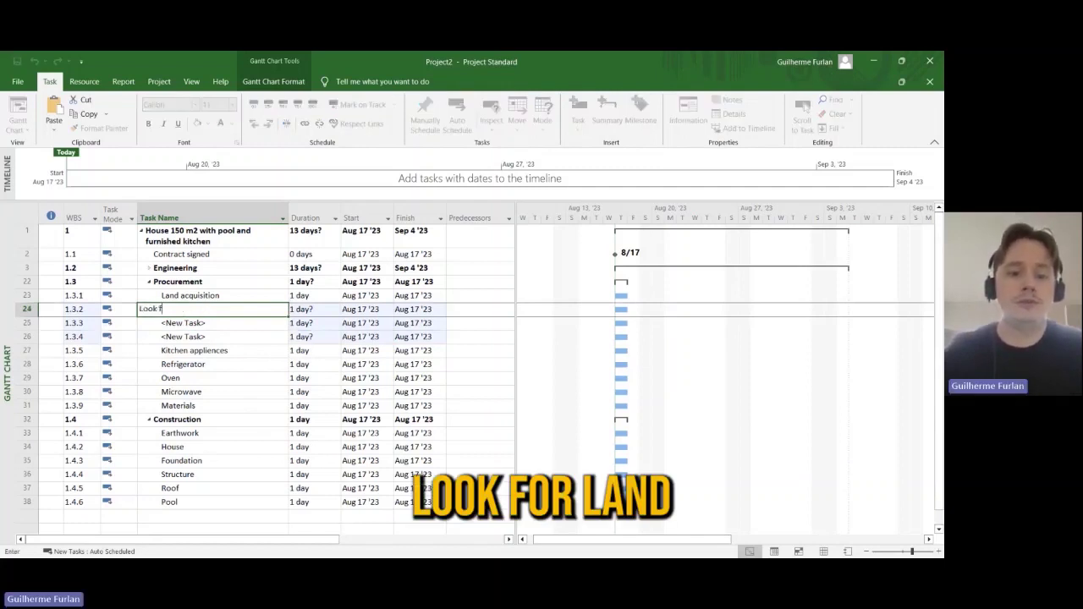
text(or land)
key(Return)
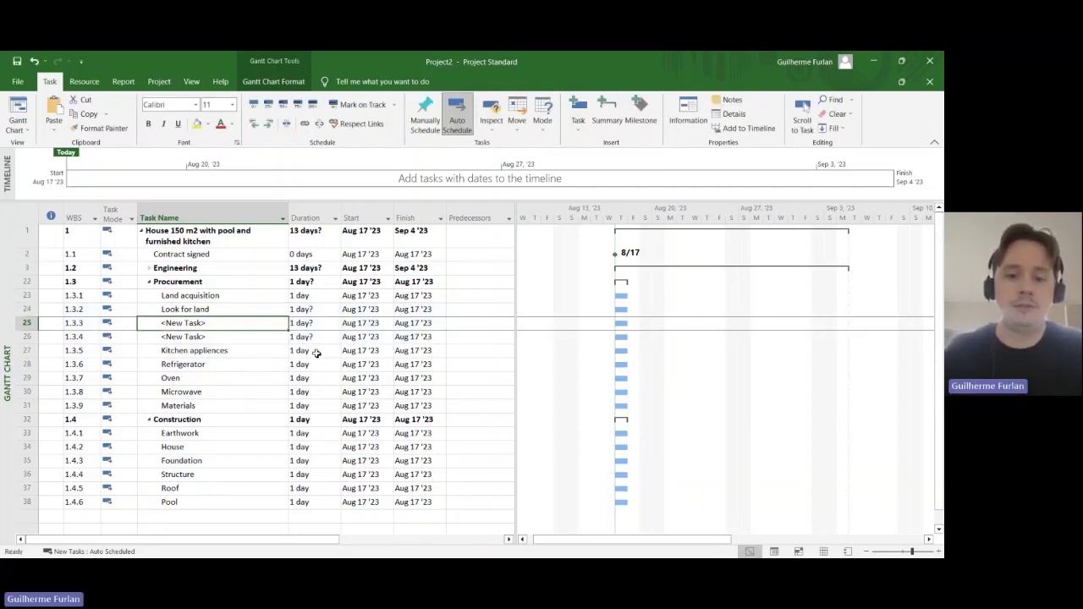
text(land negotia)
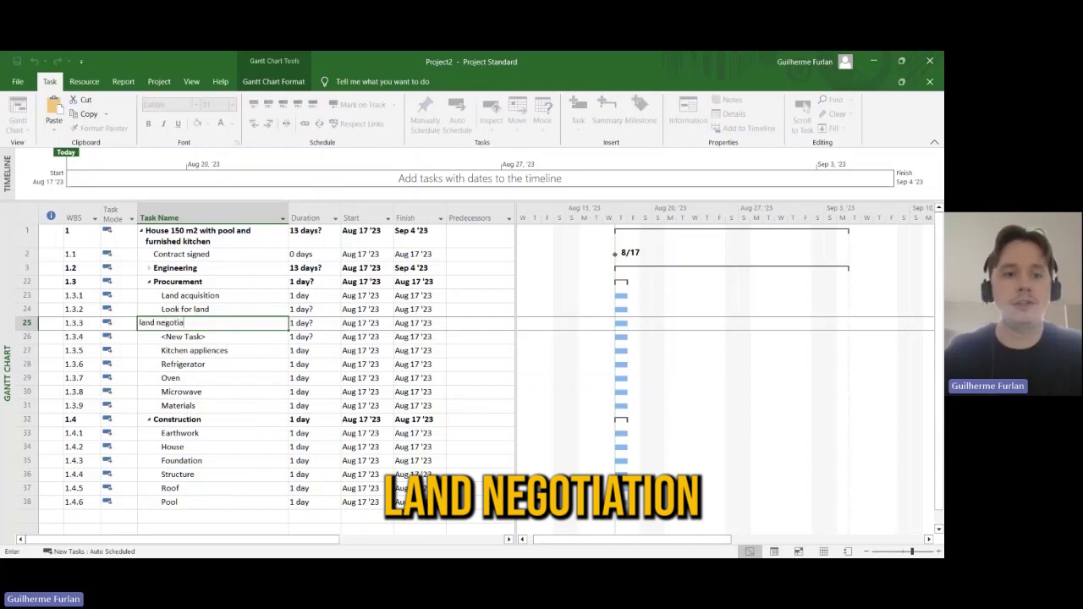
text(tion)
key(Return)
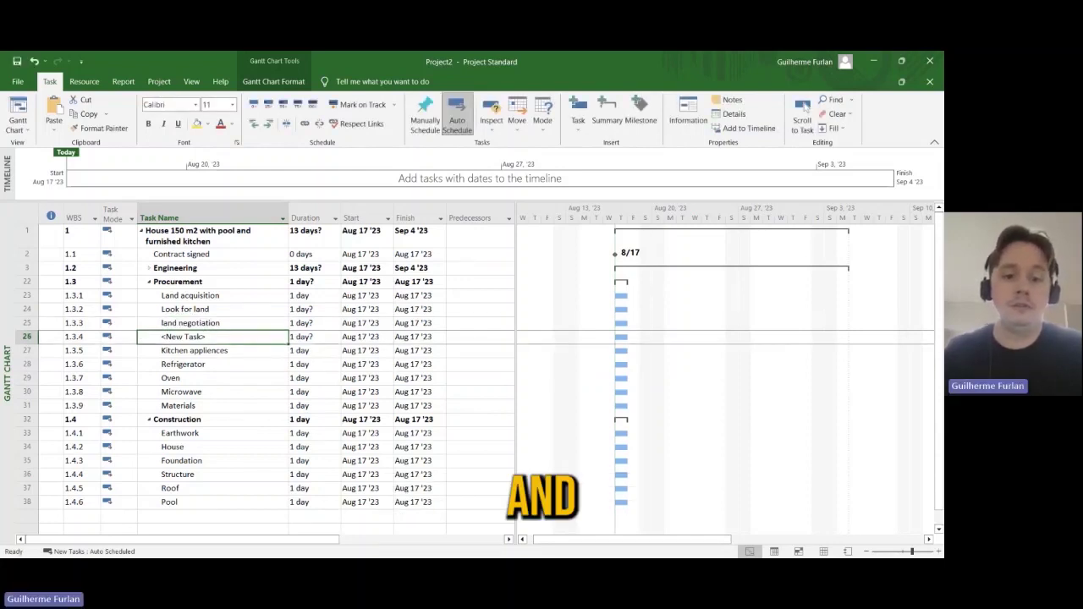
text(Con)
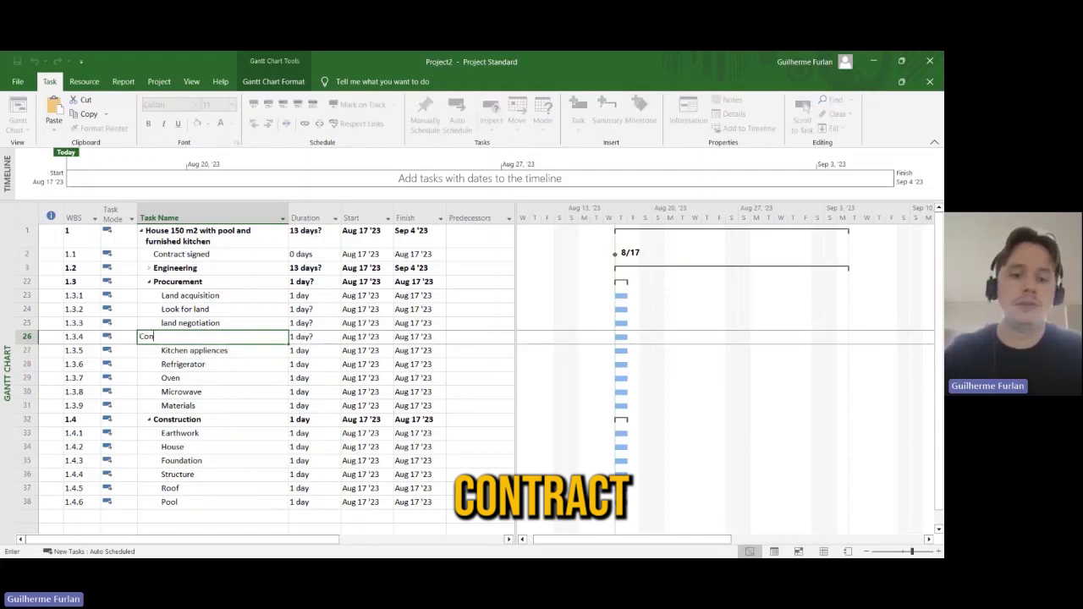
text(tract signa)
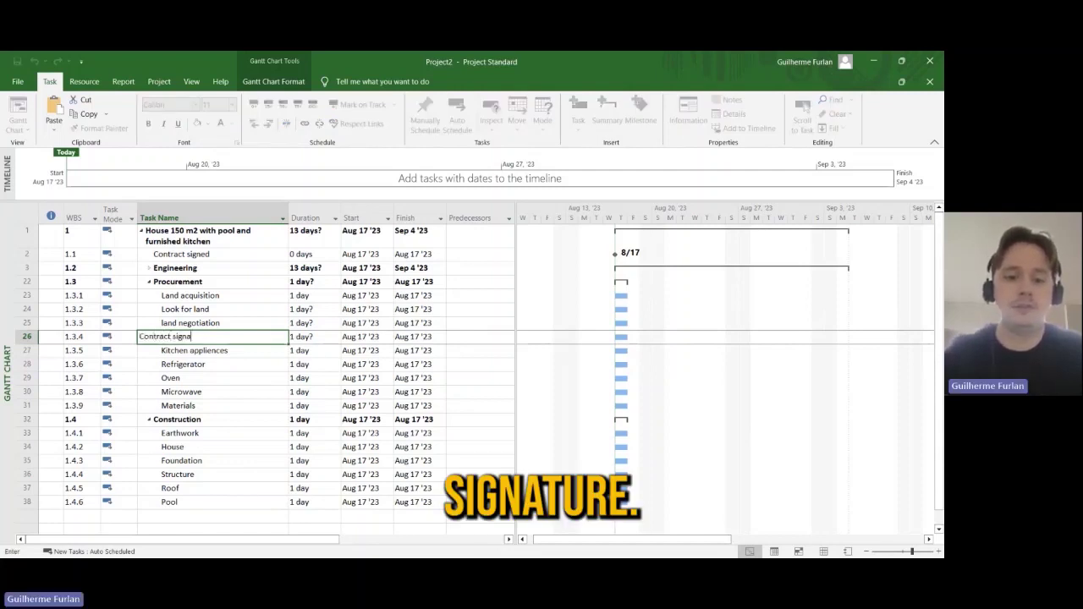
key(Return)
Indent the three new tasks as subtasks of Land acquisition.
key(Up)
key(Up)
key(Up)
key(shift+Down)
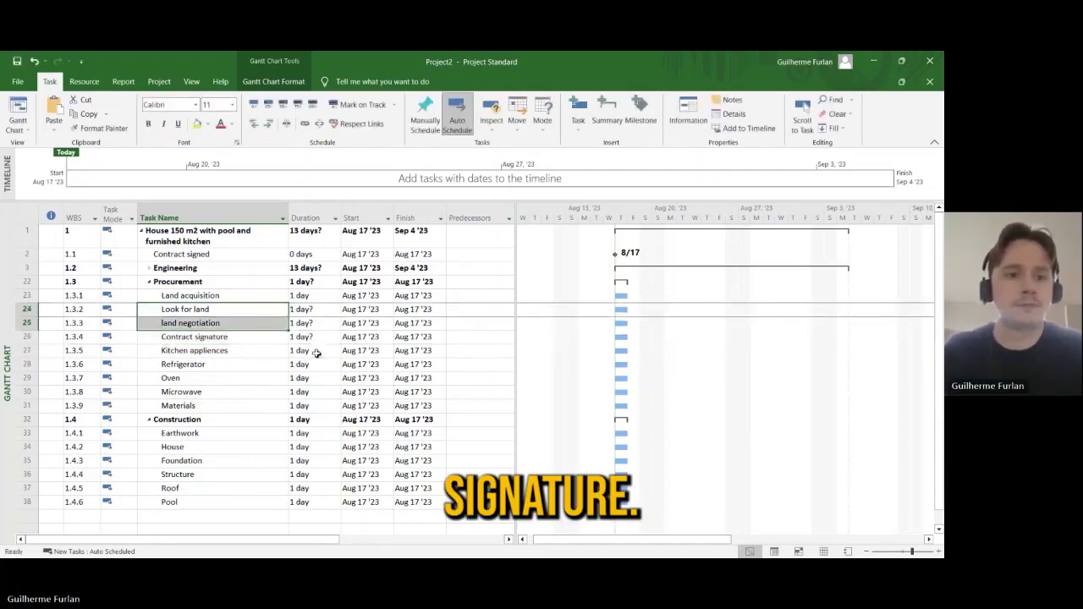
key(shift+Down)
click(268, 123)
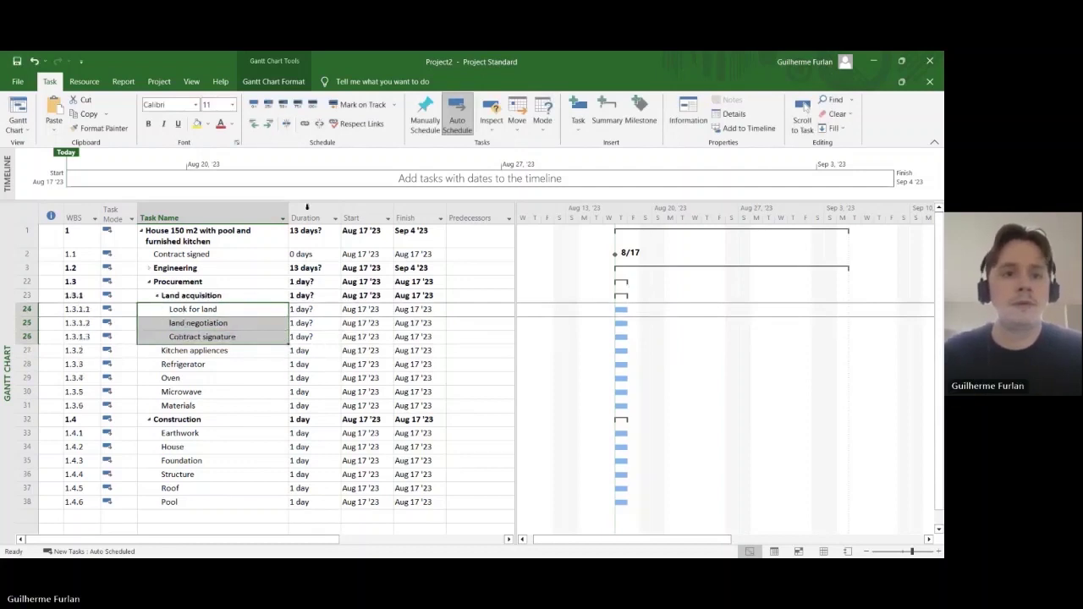
Give Look for land, land negotiation and Contract signature predecessors 2, 24 and 25.
click(469, 312)
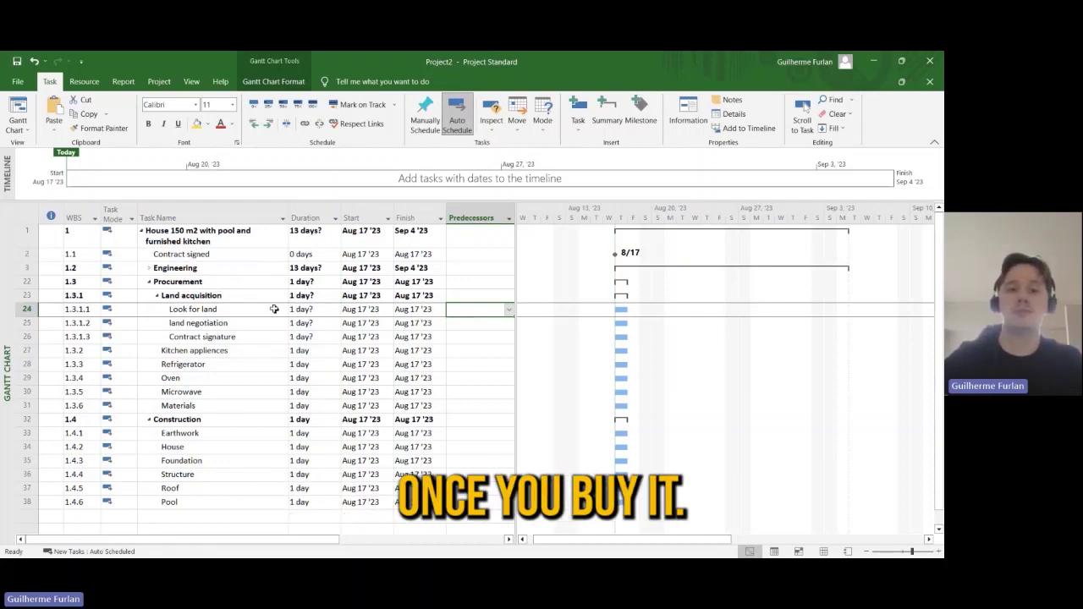
key(Return)
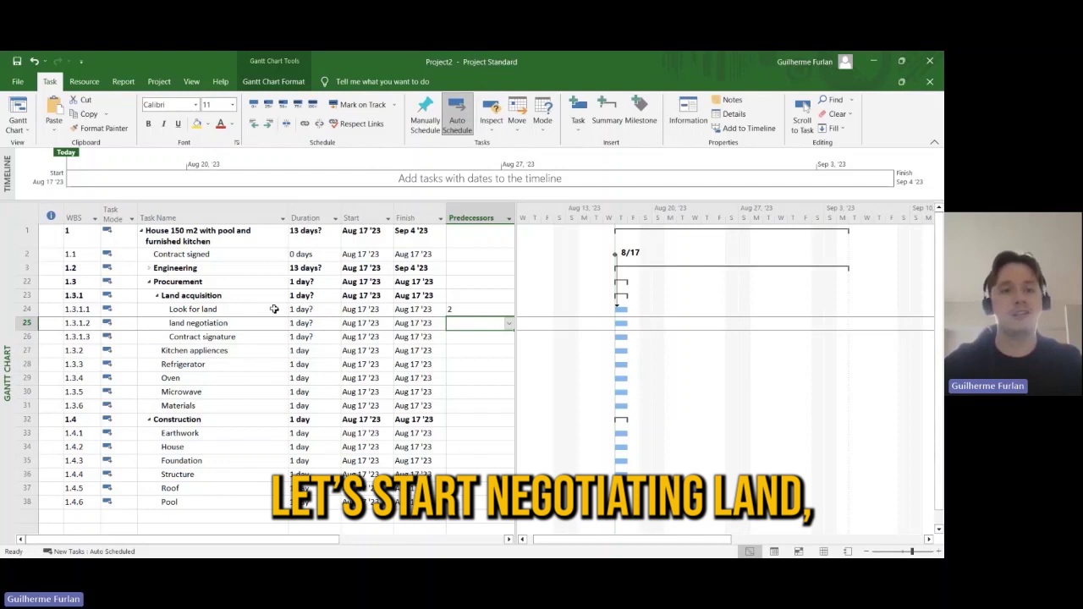
text(24)
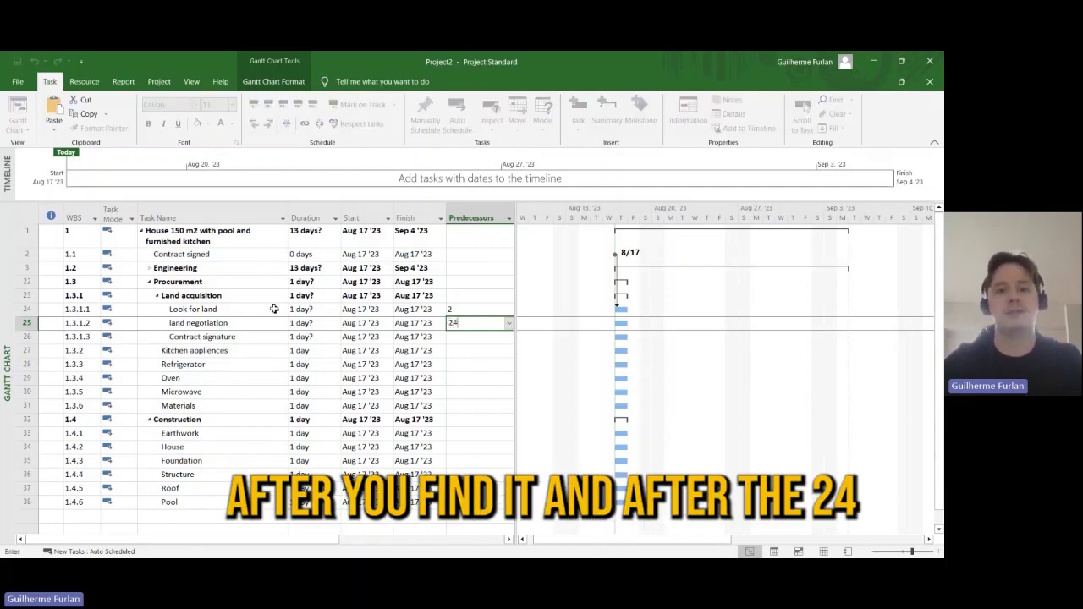
key(Return)
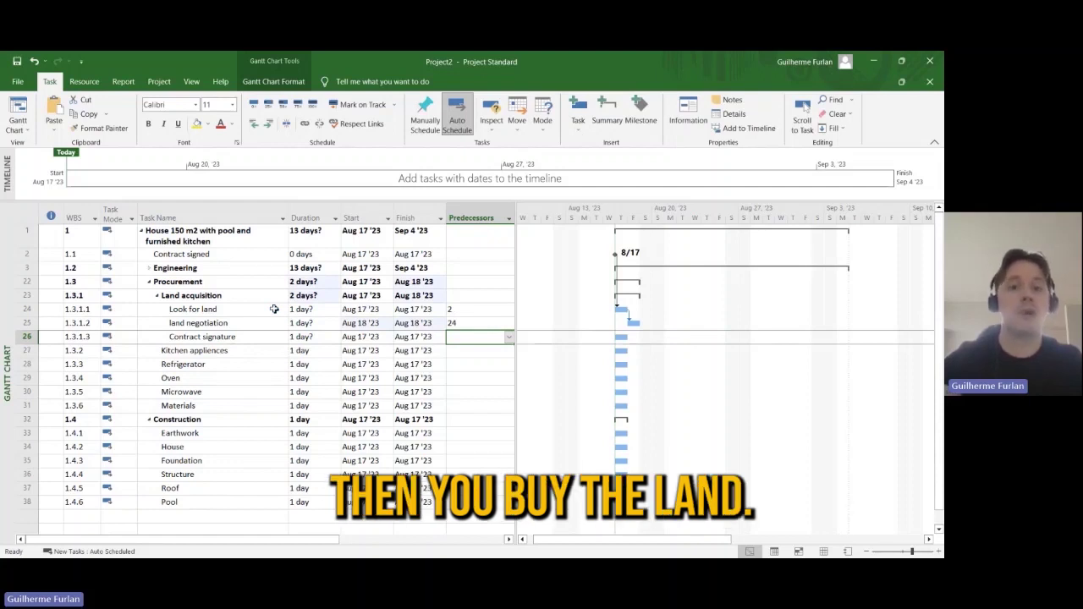
text(25)
key(Return)
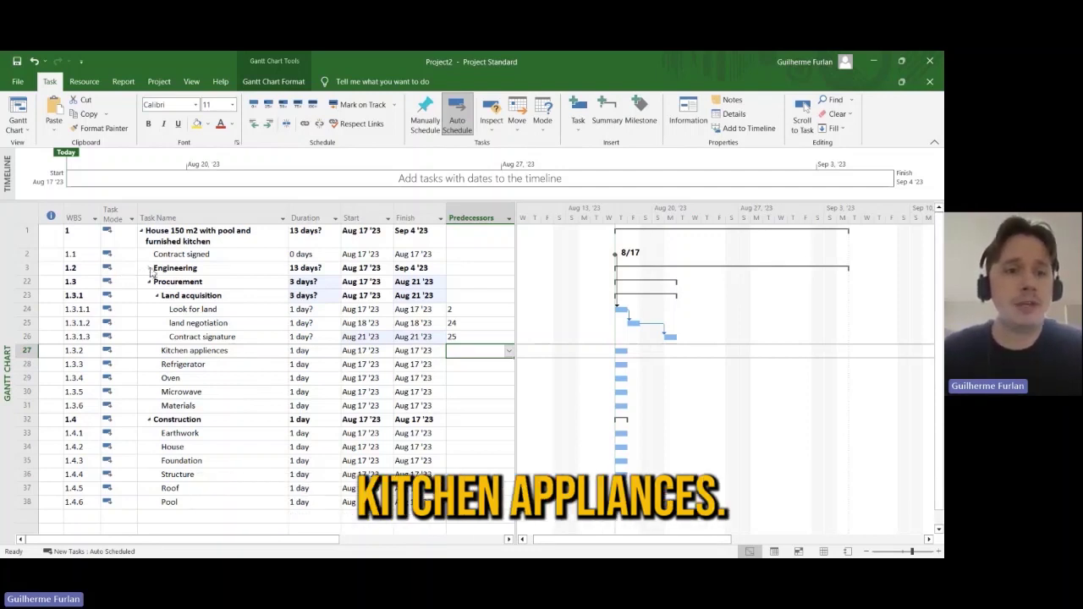
Expand Engineering to list its design subtasks, then move down to Kitchen appliences.
click(149, 267)
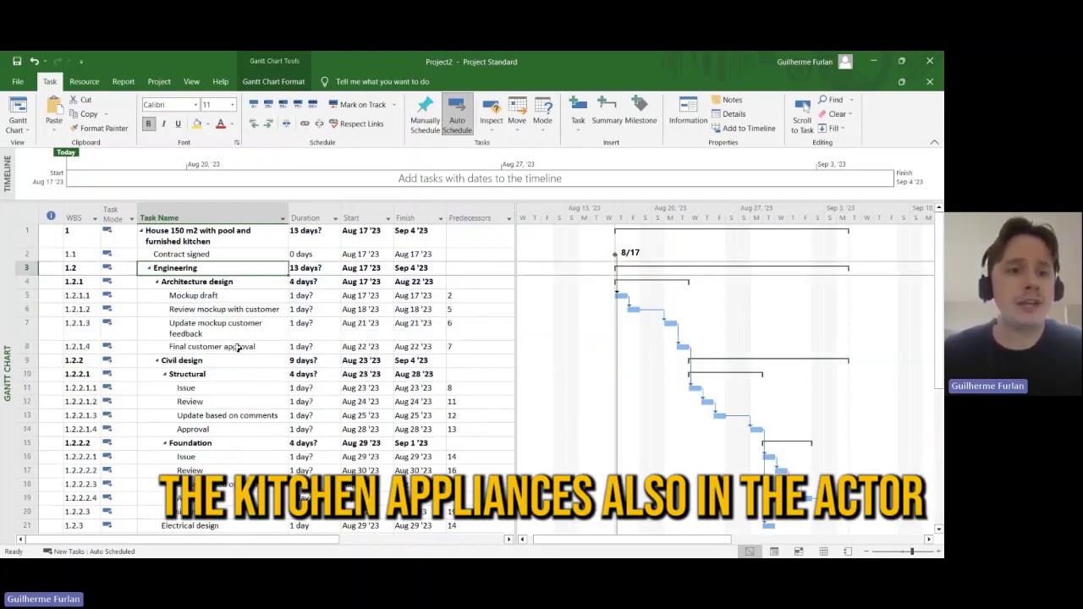
scroll(254, 355, down, 5)
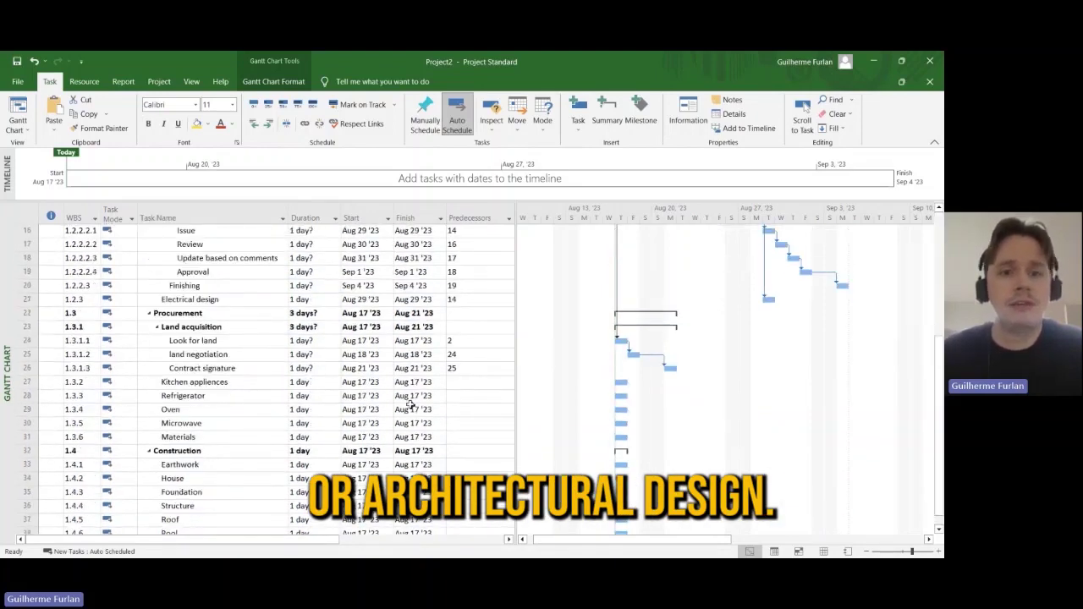
click(468, 390)
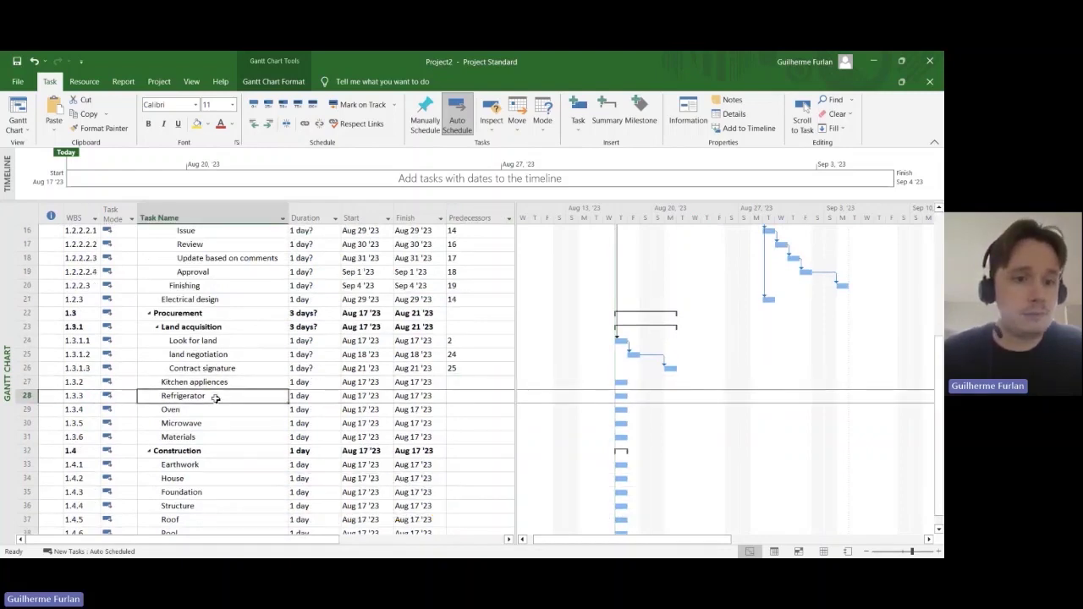
Indent Refrigerator, Oven and Microwave under Kitchen appliences, each with predecessor 18.
drag(216, 396, 217, 428)
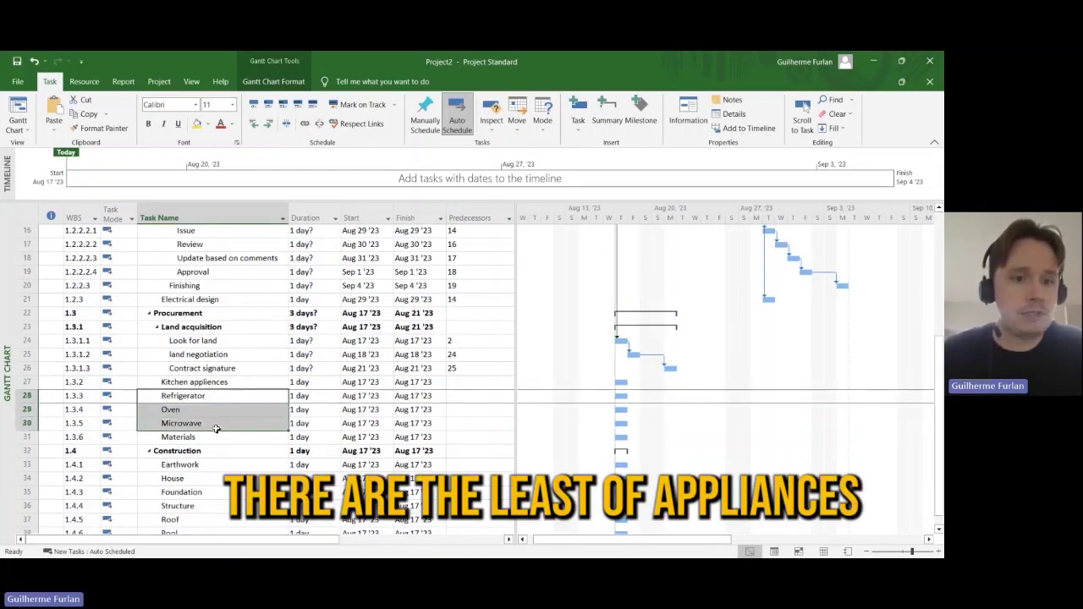
click(268, 124)
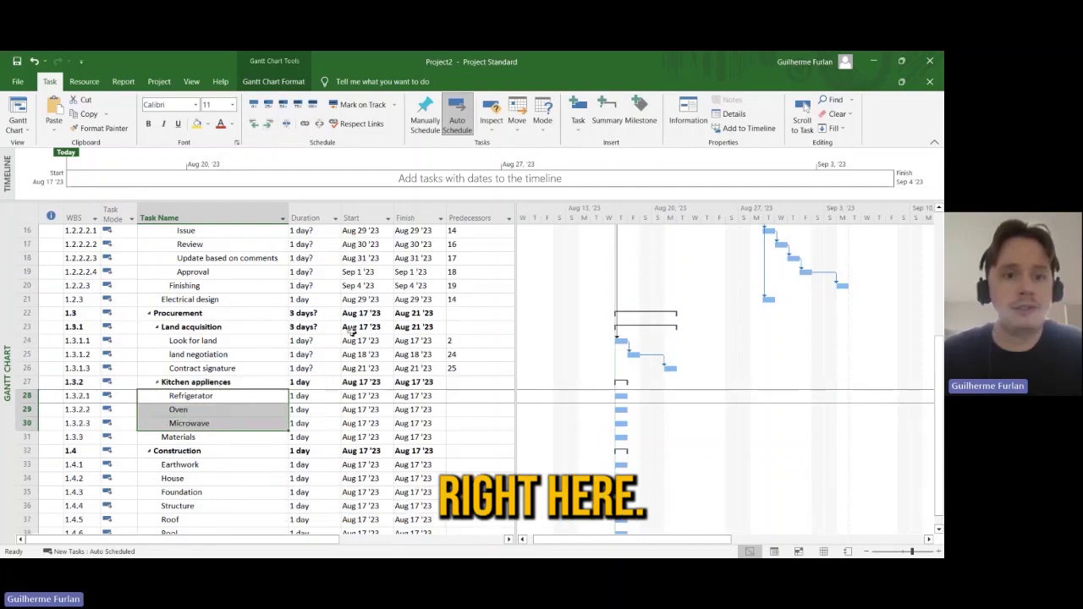
click(471, 395)
text(18)
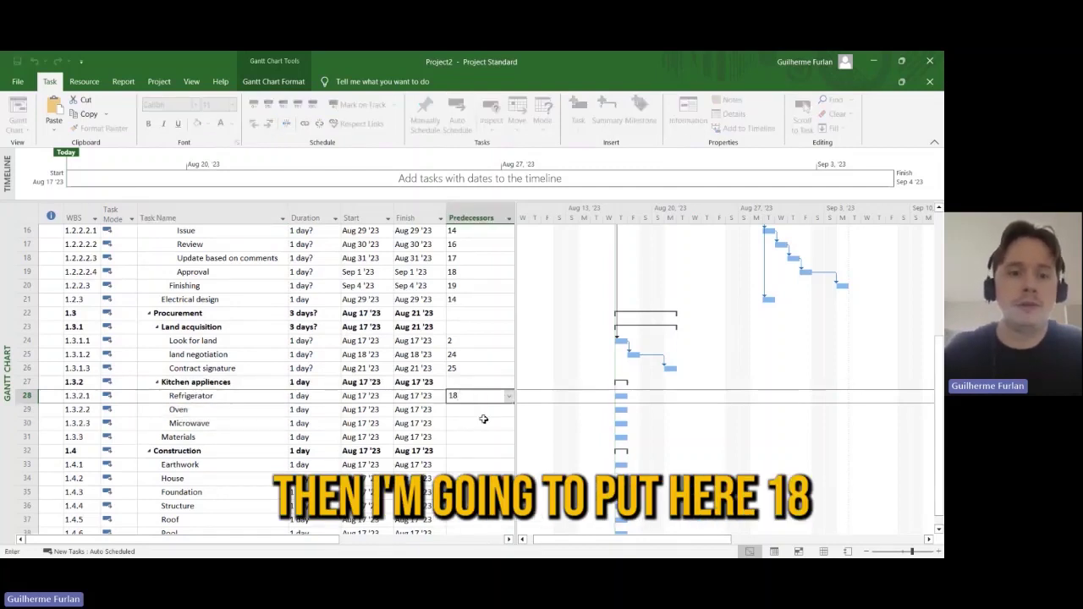
key(Return)
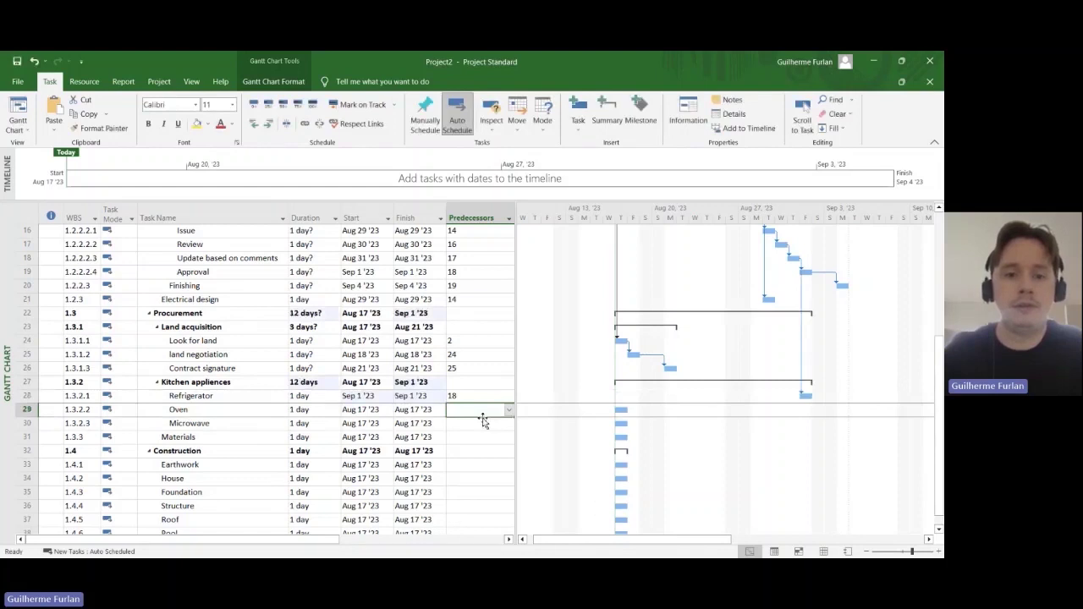
text(18)
key(Return)
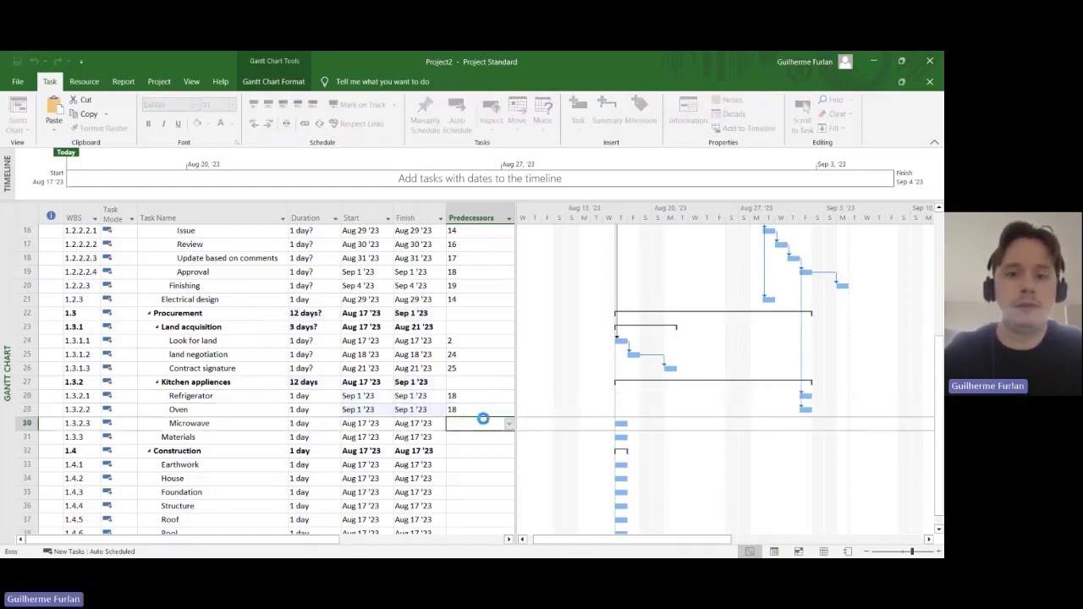
text(18)
key(Return)
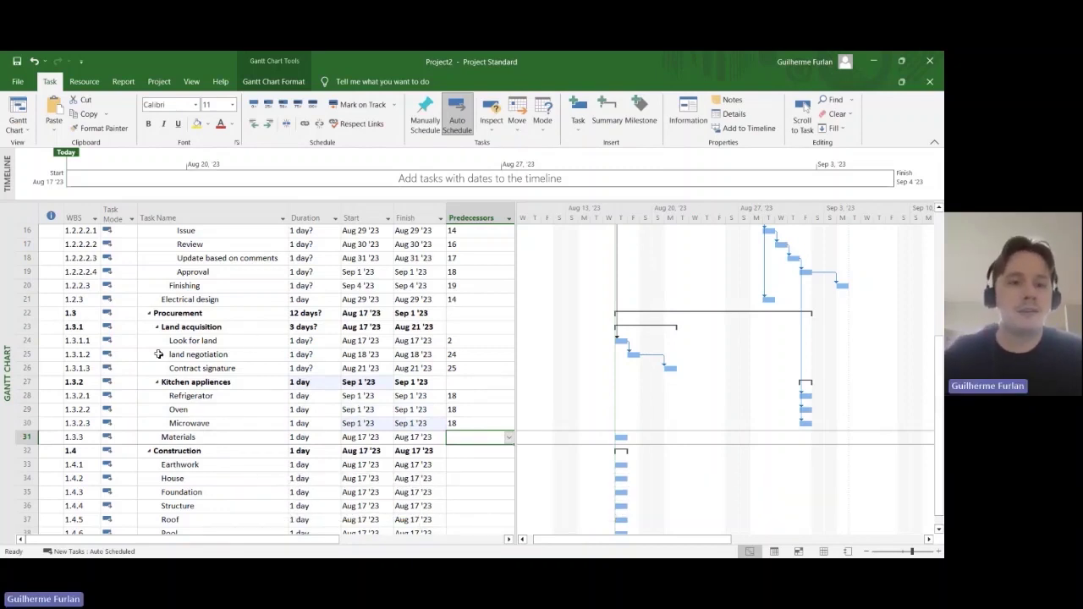
Insert two tasks above Oven named List available options and Request quote.
click(204, 411)
drag(225, 413, 221, 432)
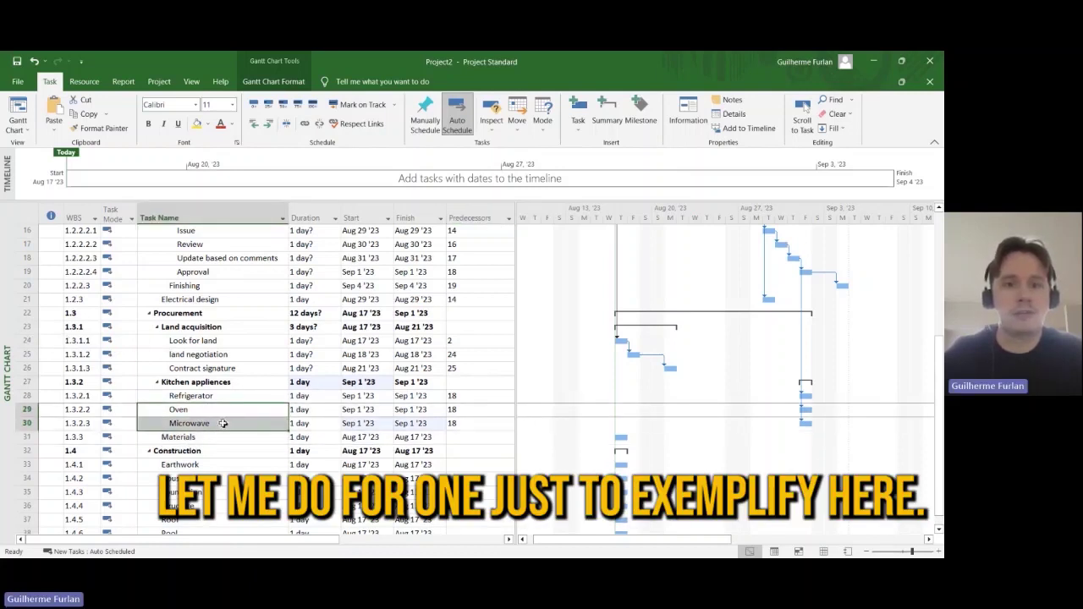
click(578, 108)
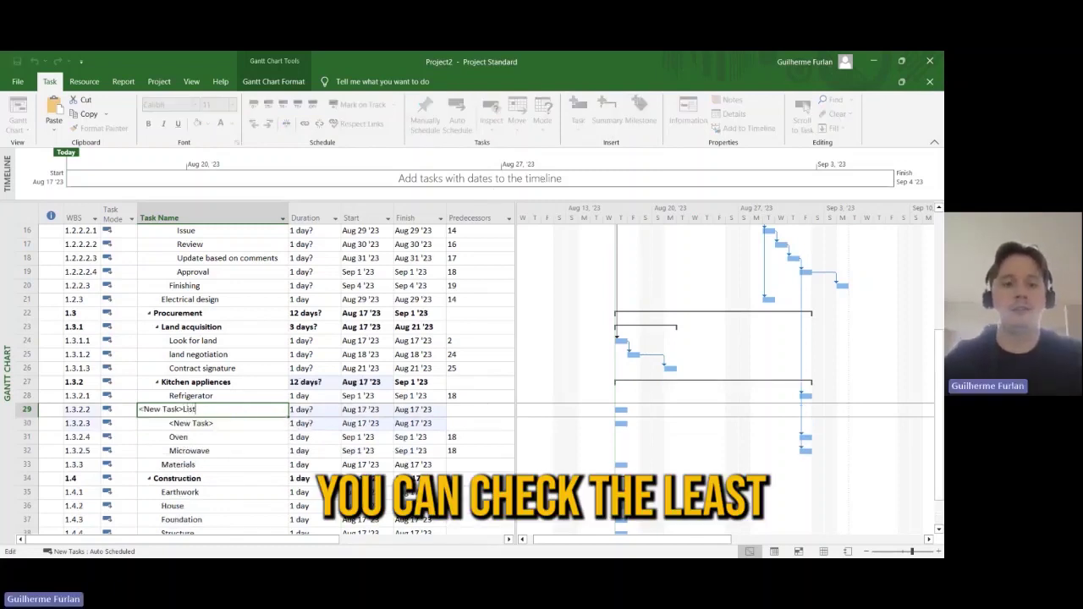
text(List)
key(BackSpace)
key(BackSpace)
key(BackSpace)
key(BackSpace)
key(BackSpace)
key(BackSpace)
key(BackSpace)
key(BackSpace)
key(BackSpace)
key(BackSpace)
key(BackSpace)
key(BackSpace)
key(BackSpace)
key(BackSpace)
text(L)
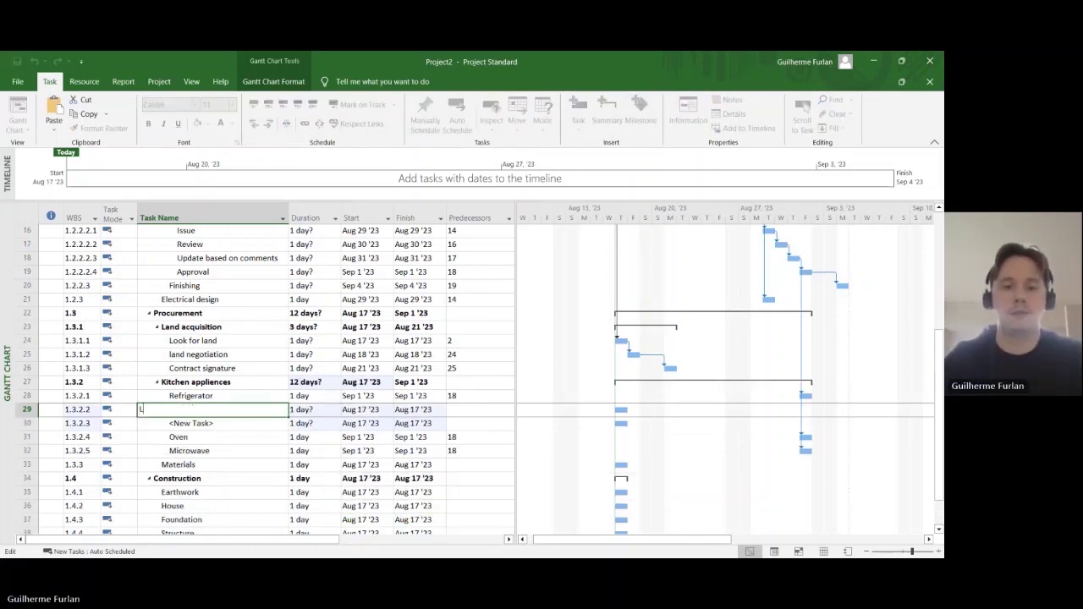
text(ist avail)
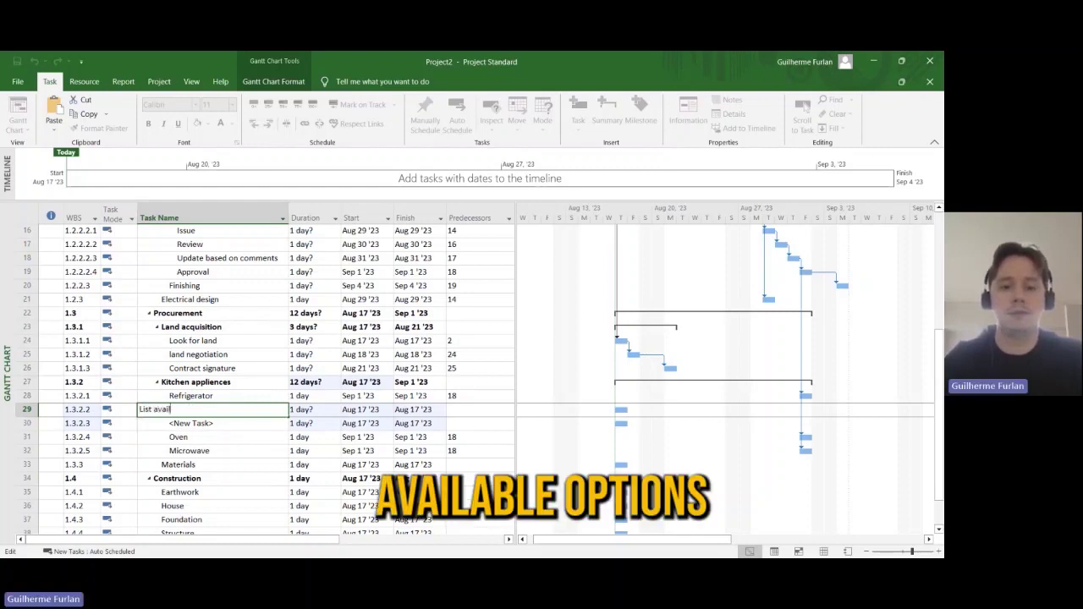
text(able options)
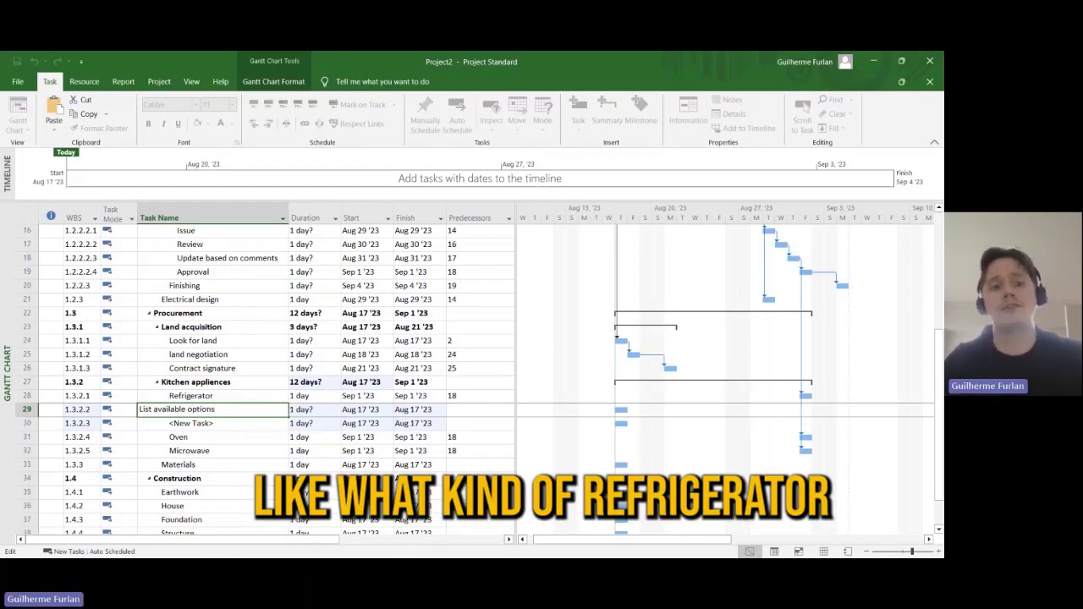
key(Return)
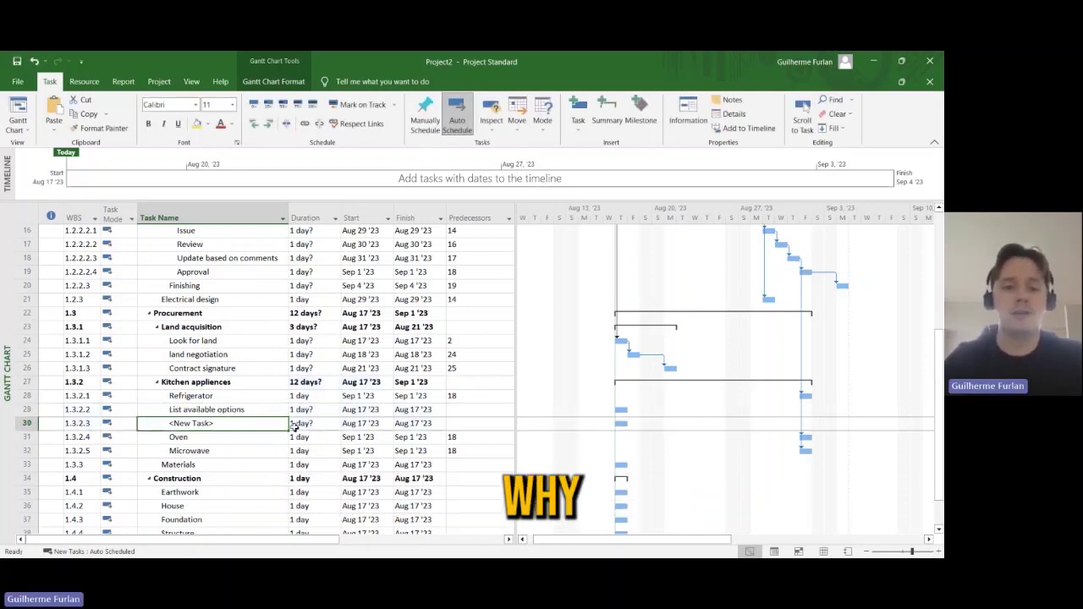
text(Re)
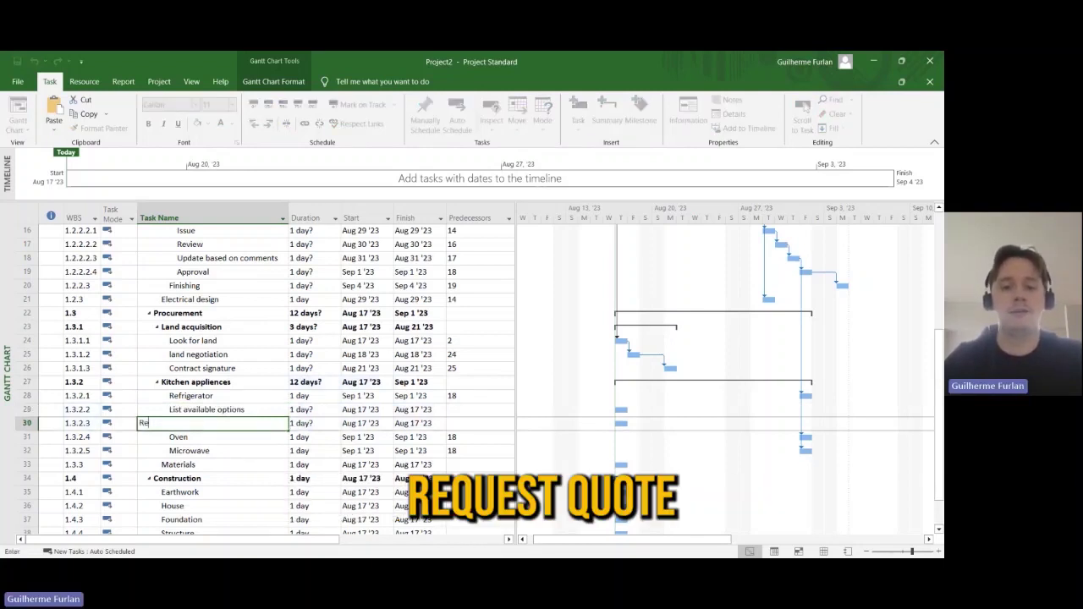
text(quest quote)
key(Return)
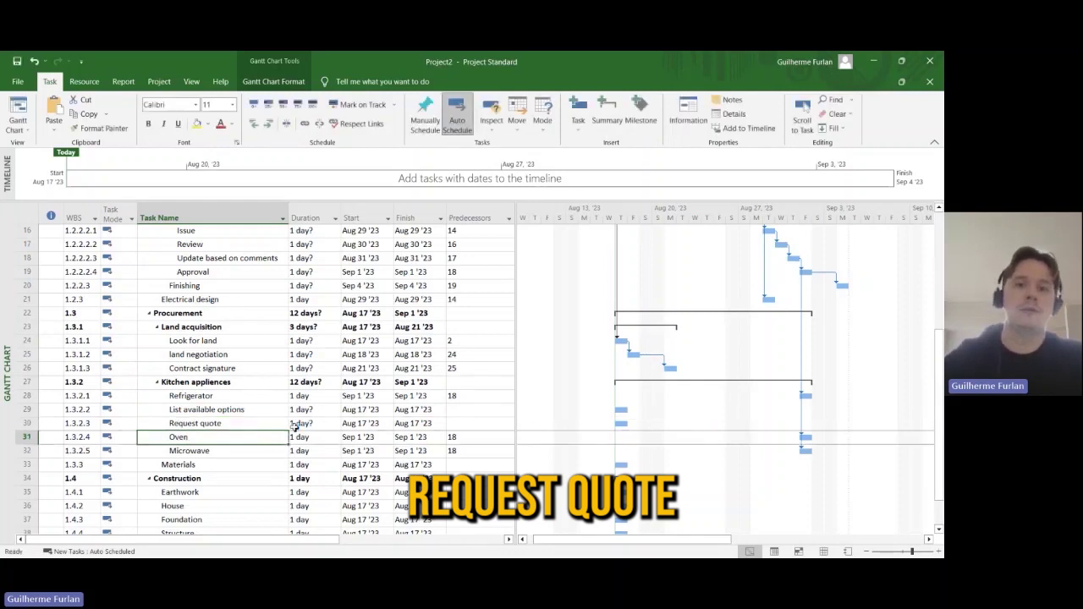
Add a Buy task after Request quote and select the three new tasks.
click(579, 110)
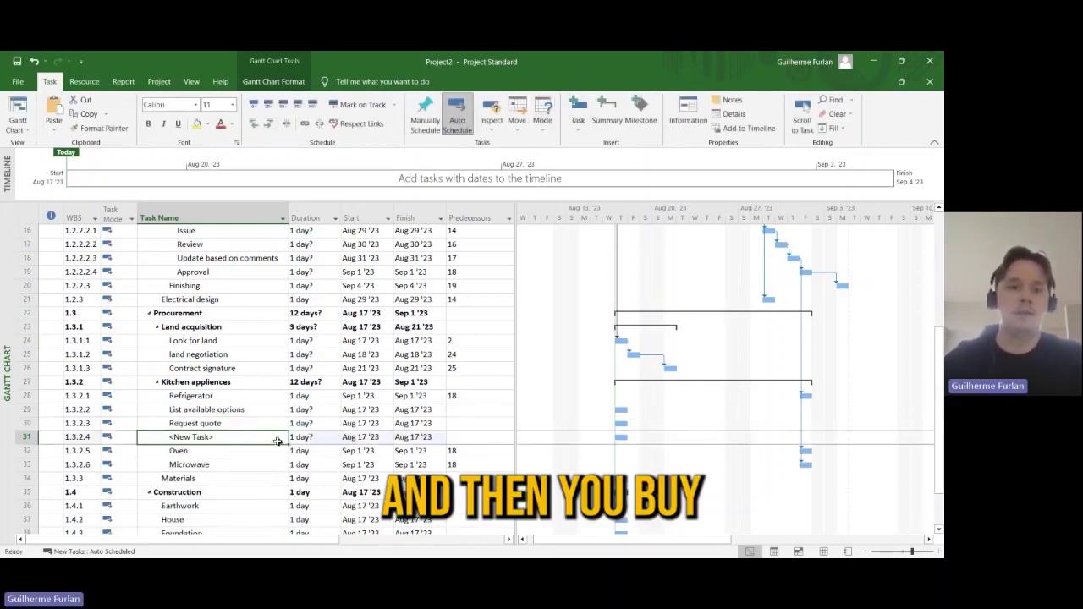
text(Buy)
key(Return)
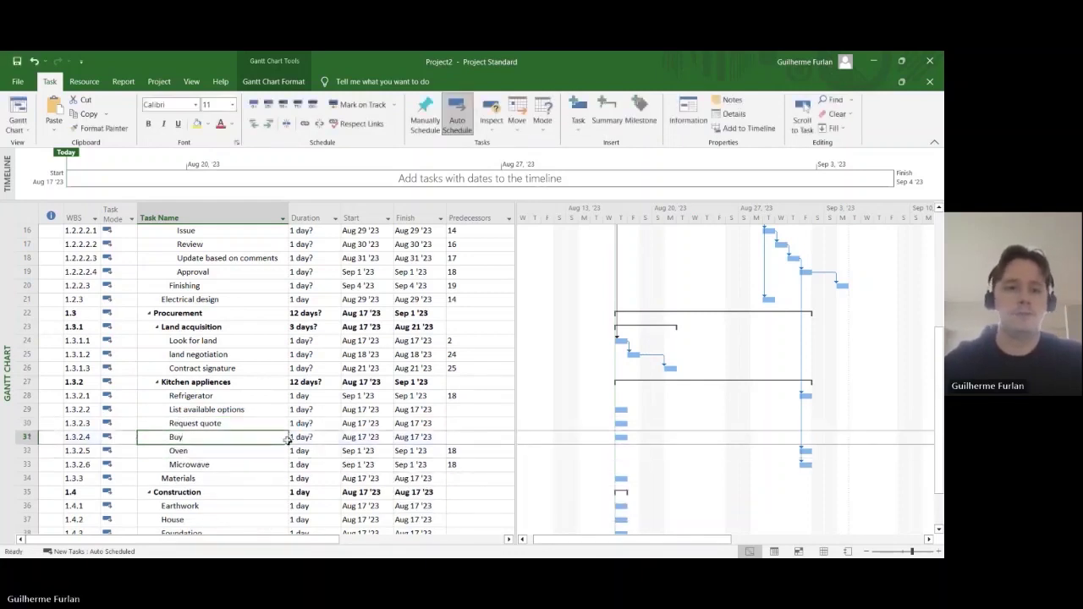
drag(211, 409, 288, 439)
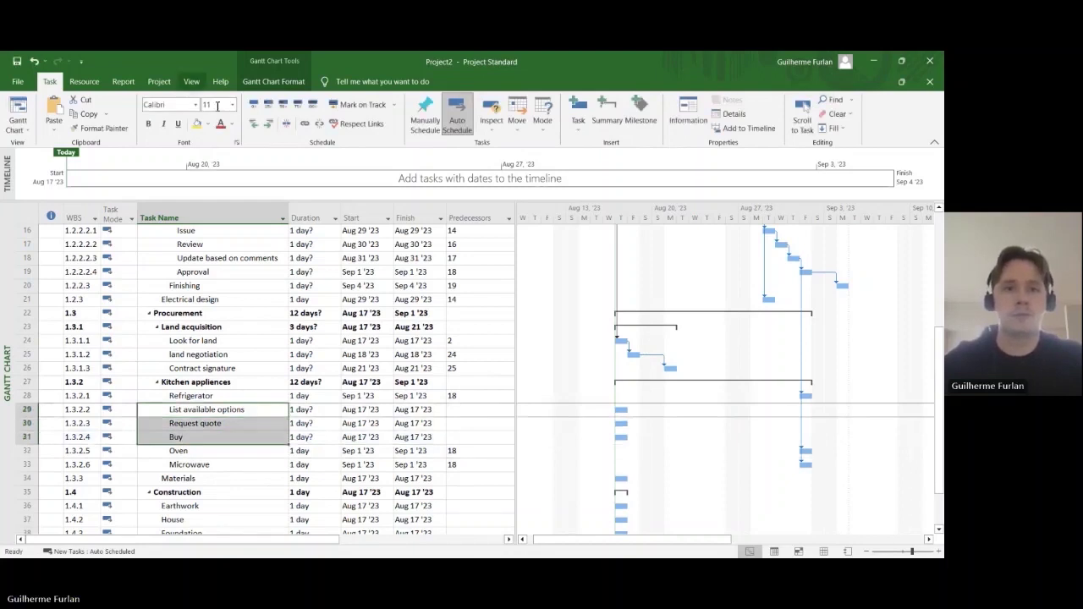
Indent the three tasks under Refrigerator and remove Refrigerator's predecessor 18.
key(alt+shift+Right)
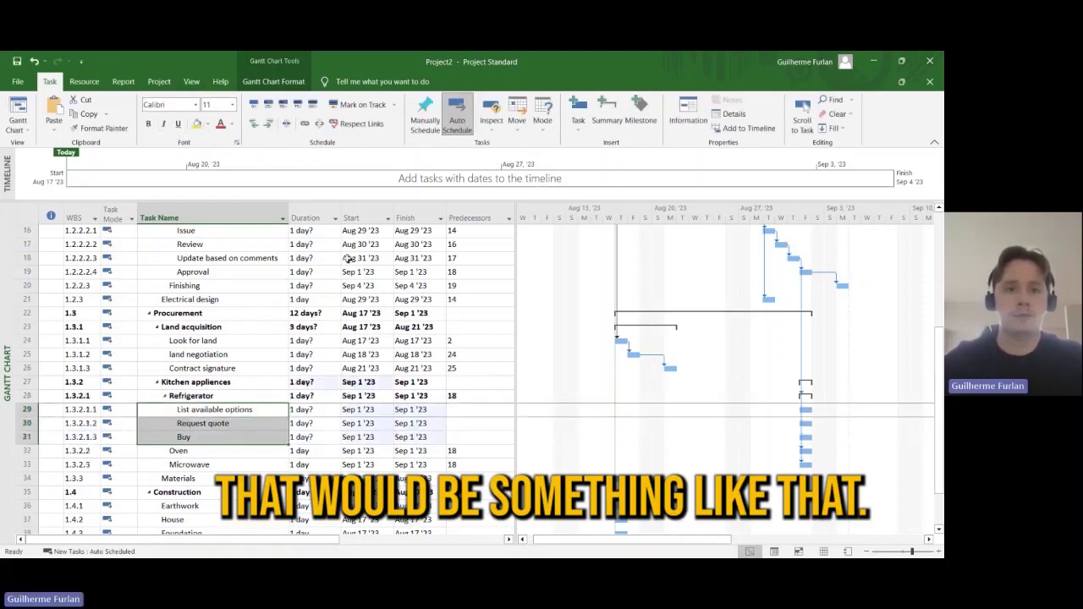
click(475, 397)
key(Delete)
Chain List available options, Request quote and Buy with predecessors 18, 29 and 30.
click(476, 409)
text(18)
key(Return)
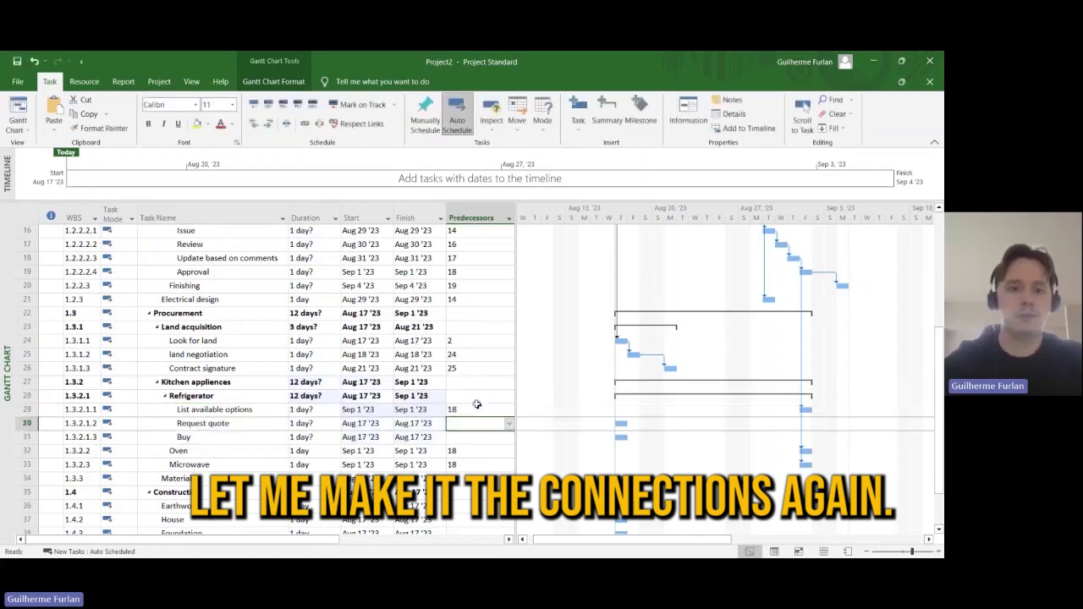
text(29)
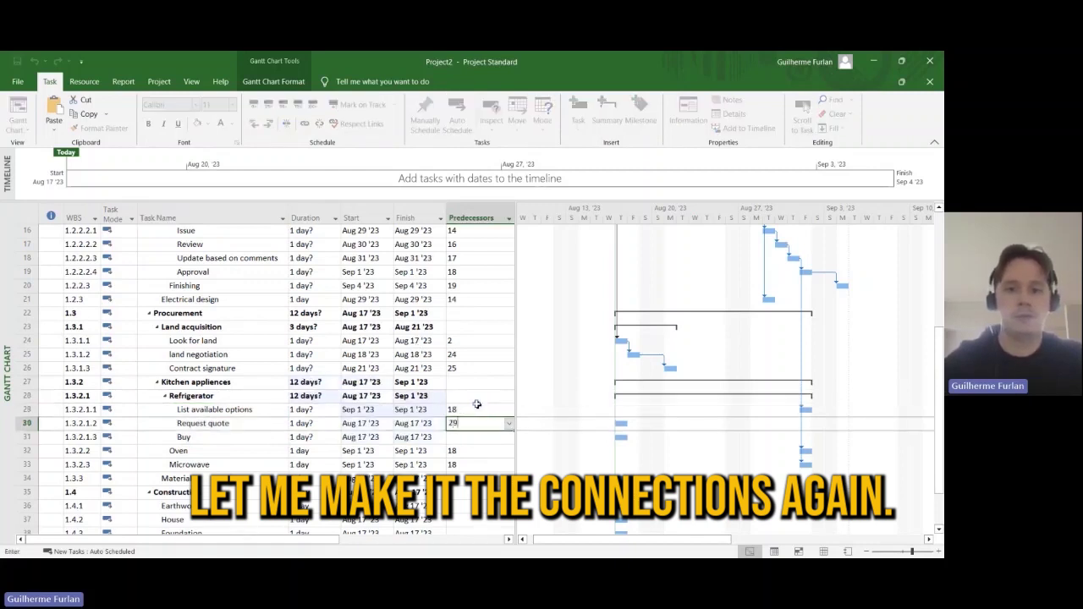
key(Return)
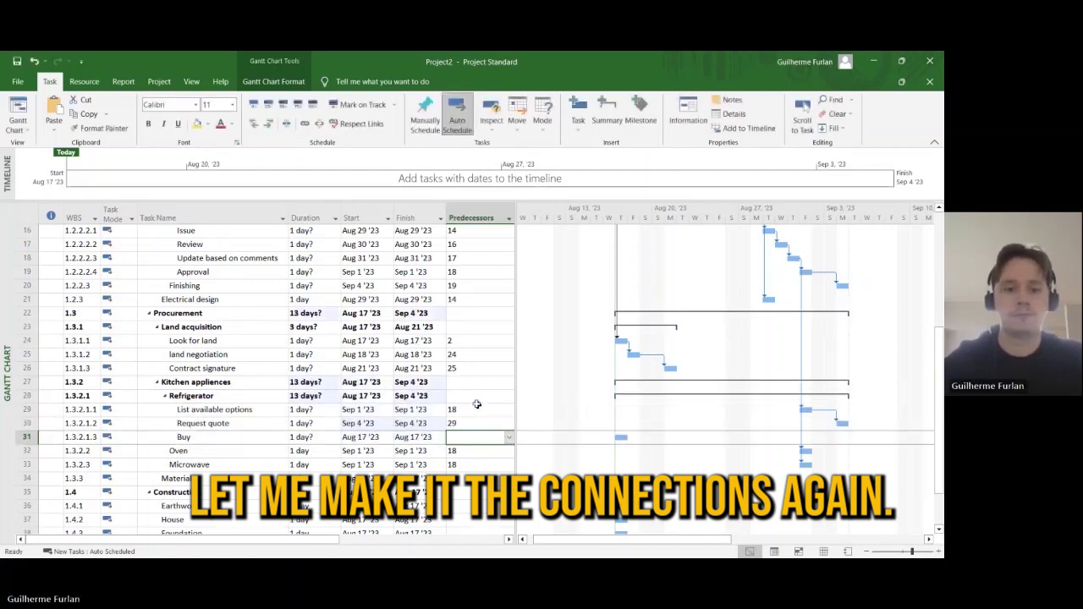
text(30)
key(Return)
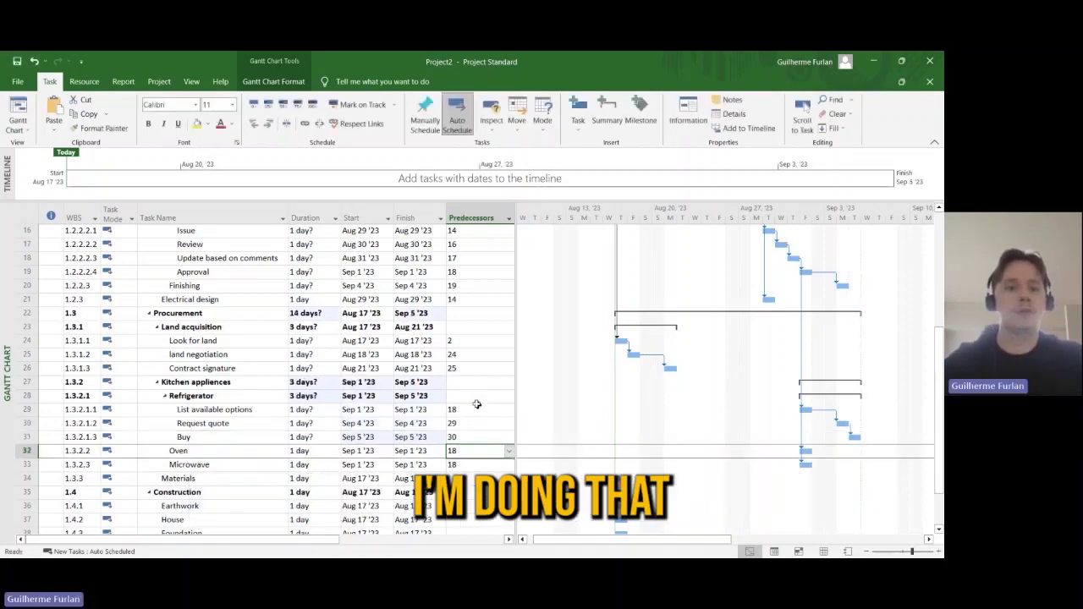
key(Return)
key(Return)
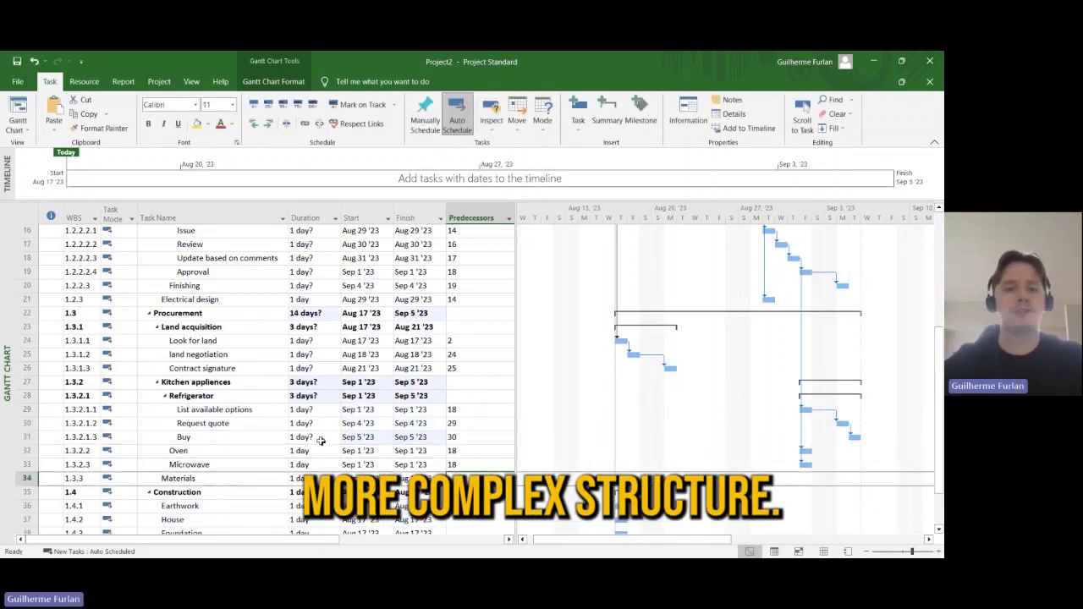
Collapse Structural and Foundation, then paste a copy of the Structural block above the original.
scroll(320, 441, up, 5)
scroll(311, 434, down, 7)
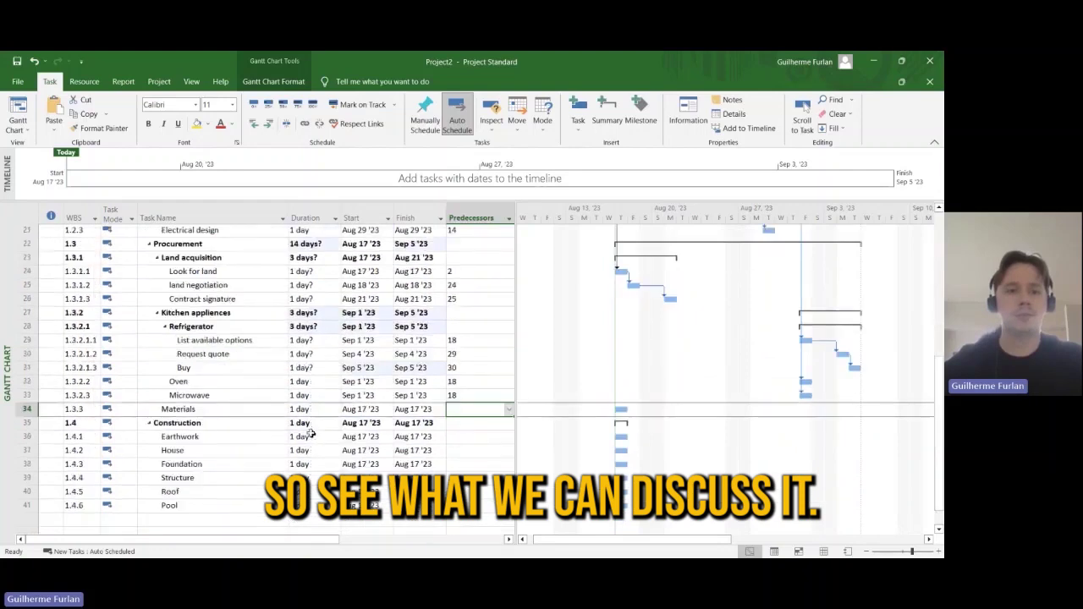
scroll(311, 434, down, 2)
click(459, 343)
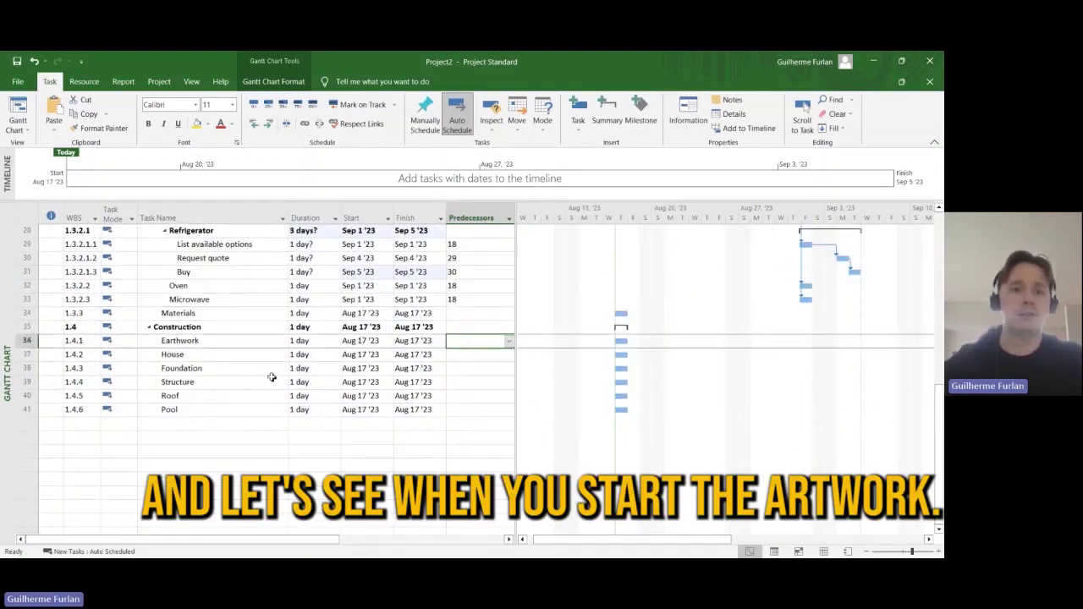
scroll(271, 377, up, 9)
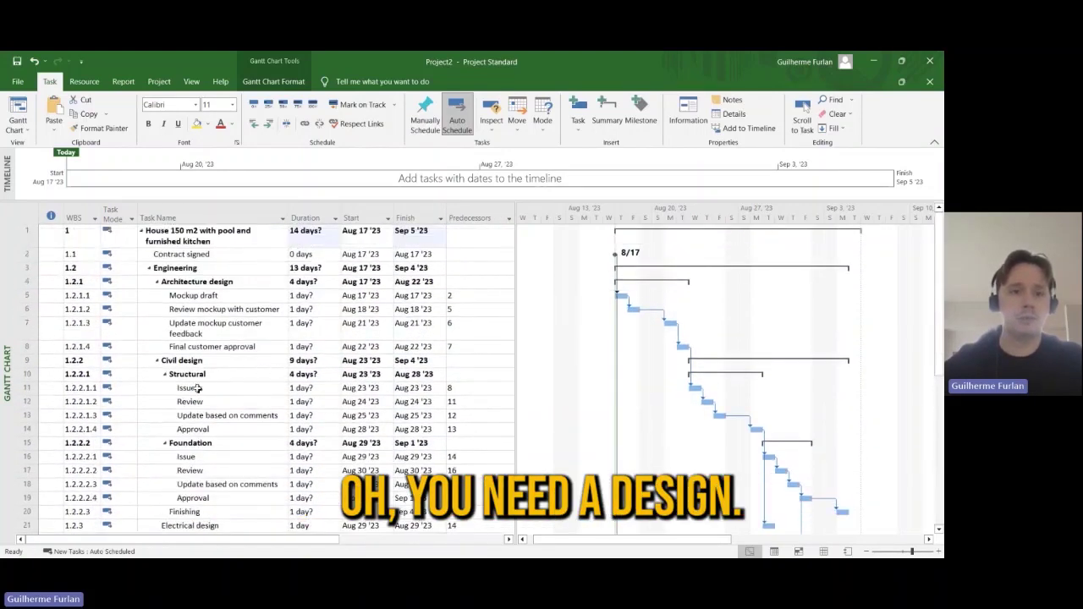
click(167, 374)
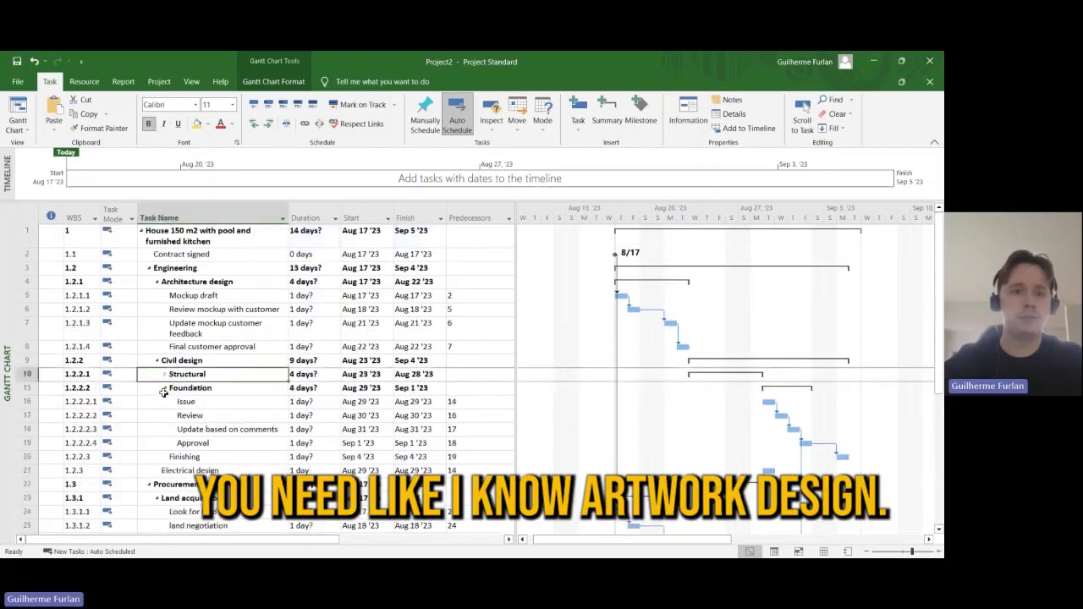
click(167, 388)
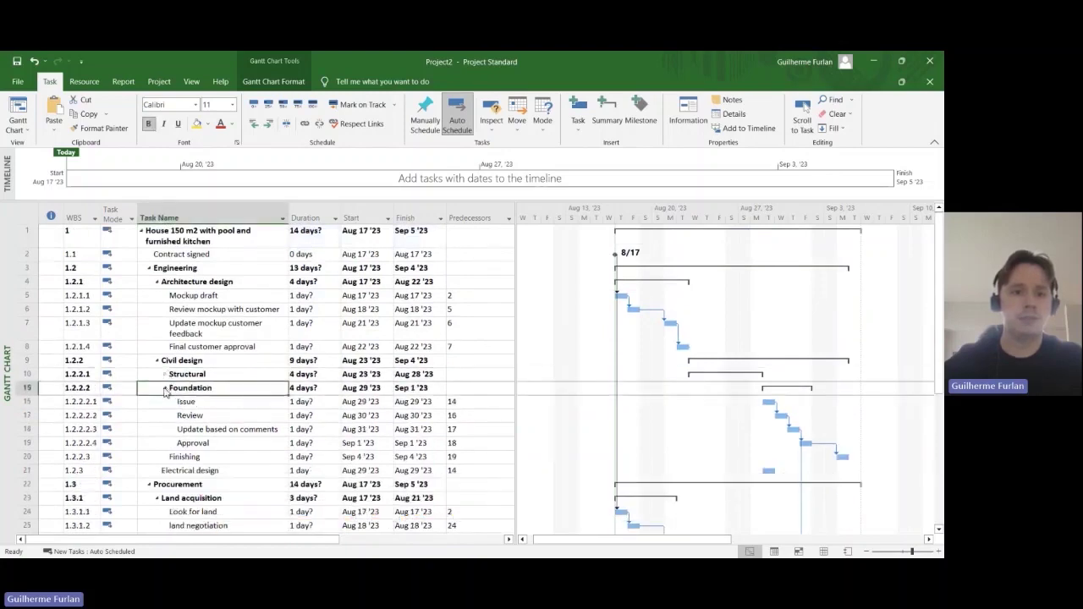
click(165, 387)
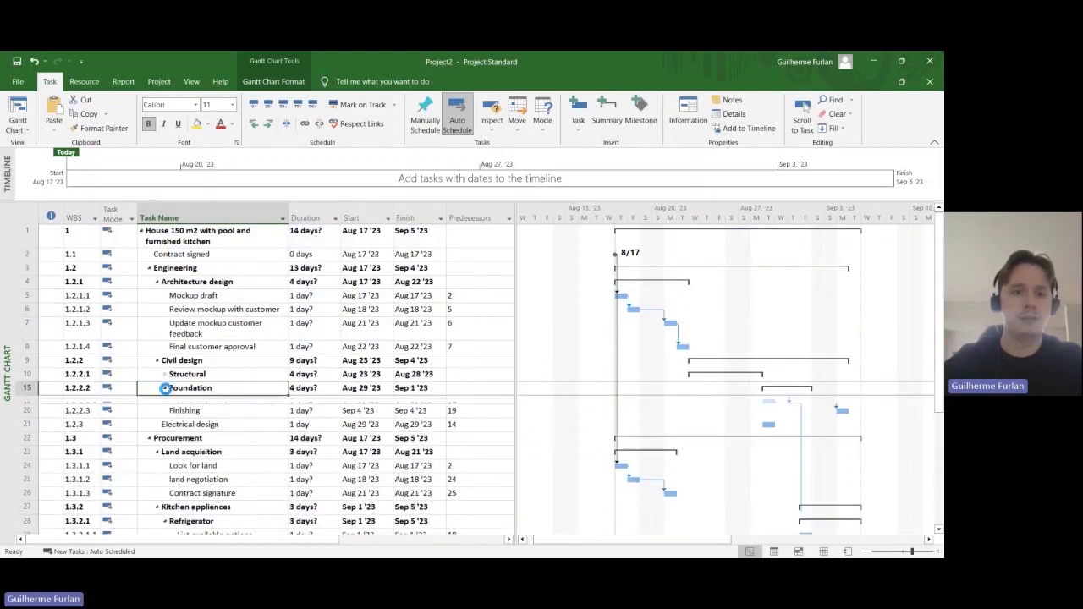
click(29, 374)
key(ctrl+v)
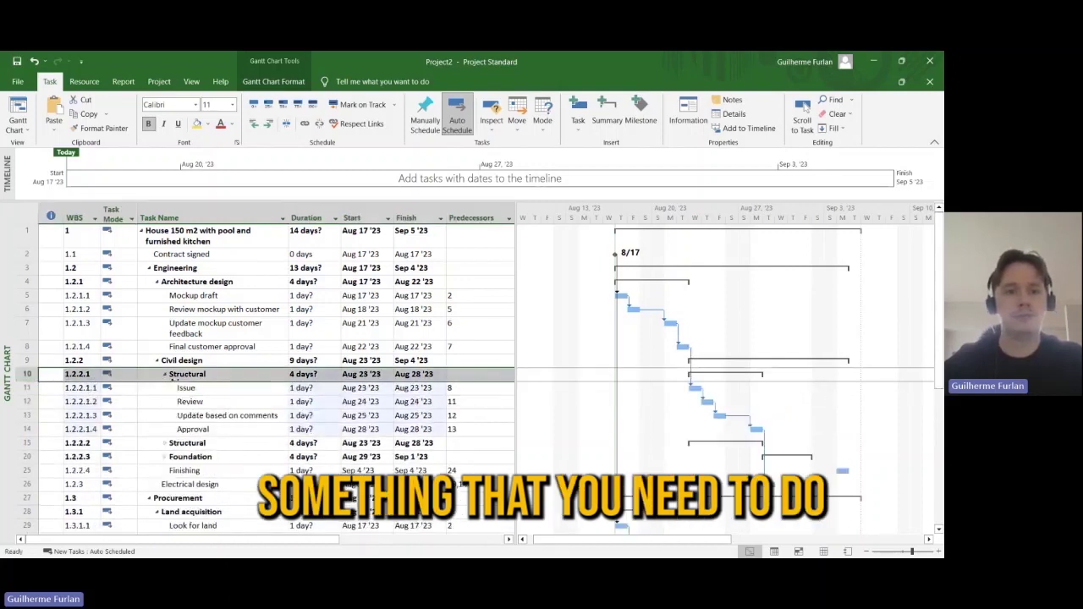
Rename the copied Structural summary task to Earth work design.
click(232, 397)
click(233, 374)
text(E)
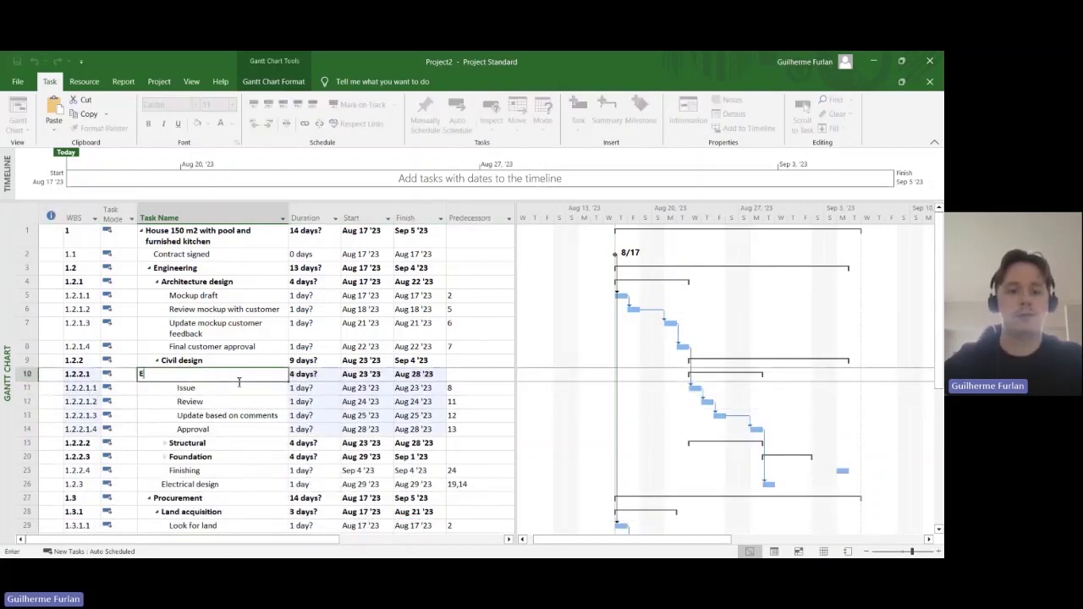
text(arth work design)
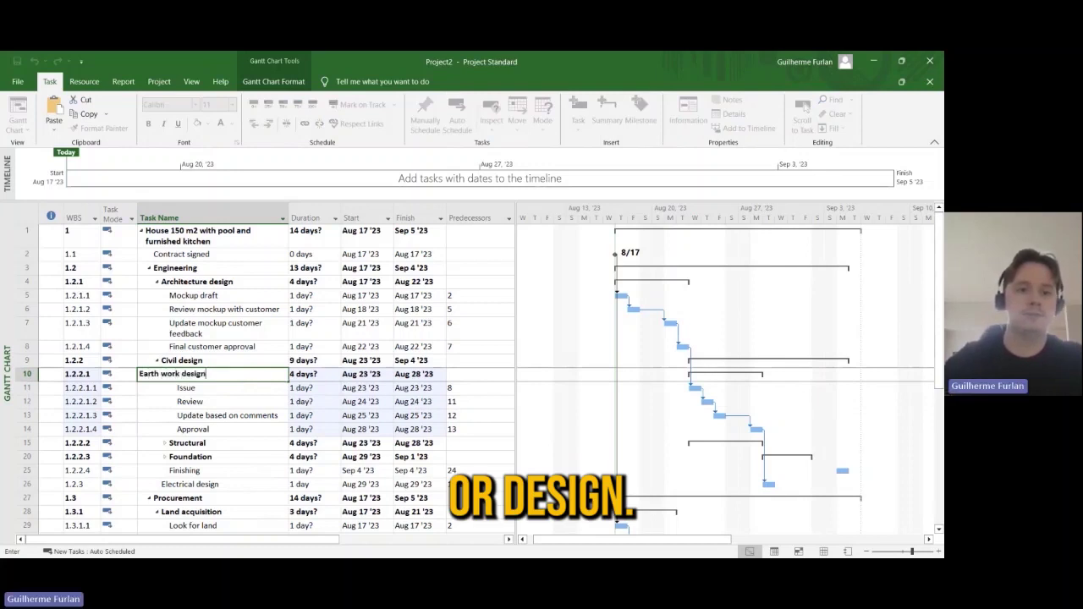
key(Return)
key(Tab)
key(Tab)
key(Tab)
key(Tab)
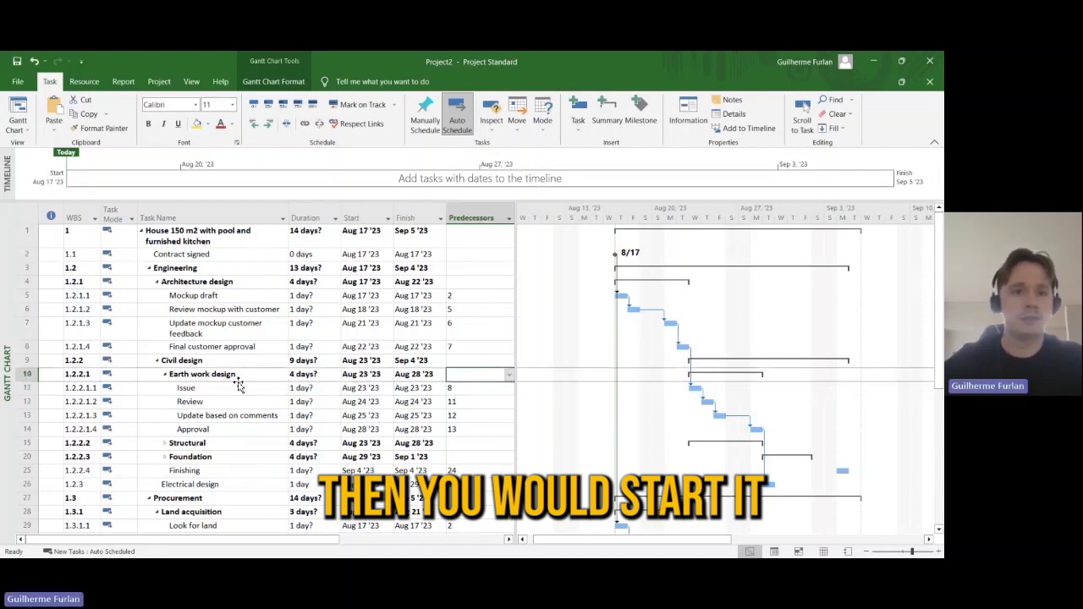
key(Down)
key(Down)
key(Down)
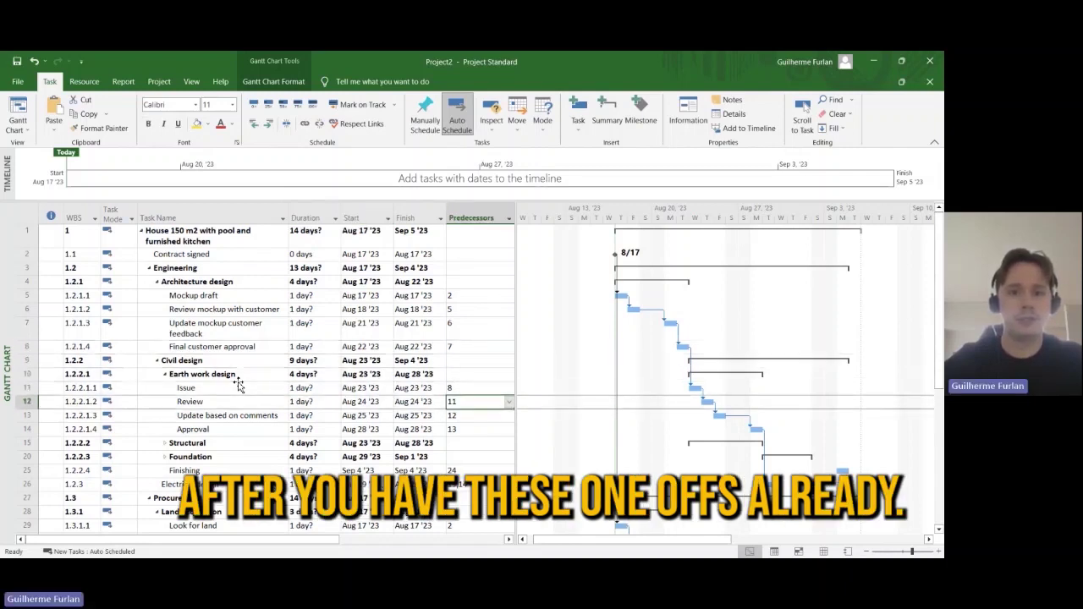
key(Right)
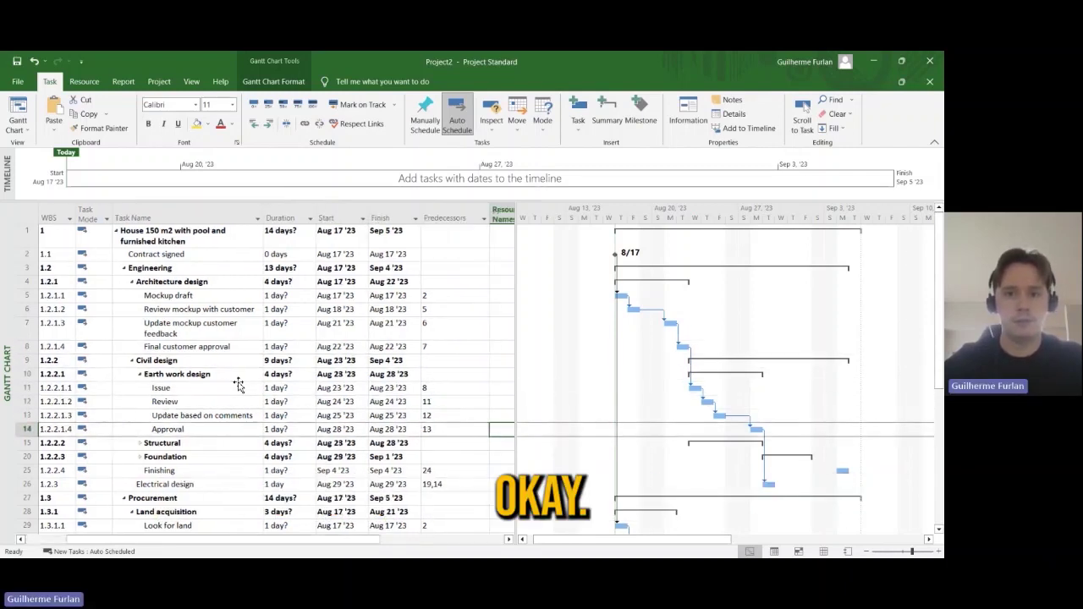
Insert a Successors column before Resource Names and clear Approval's successor links.
click(503, 213)
right_click(503, 212)
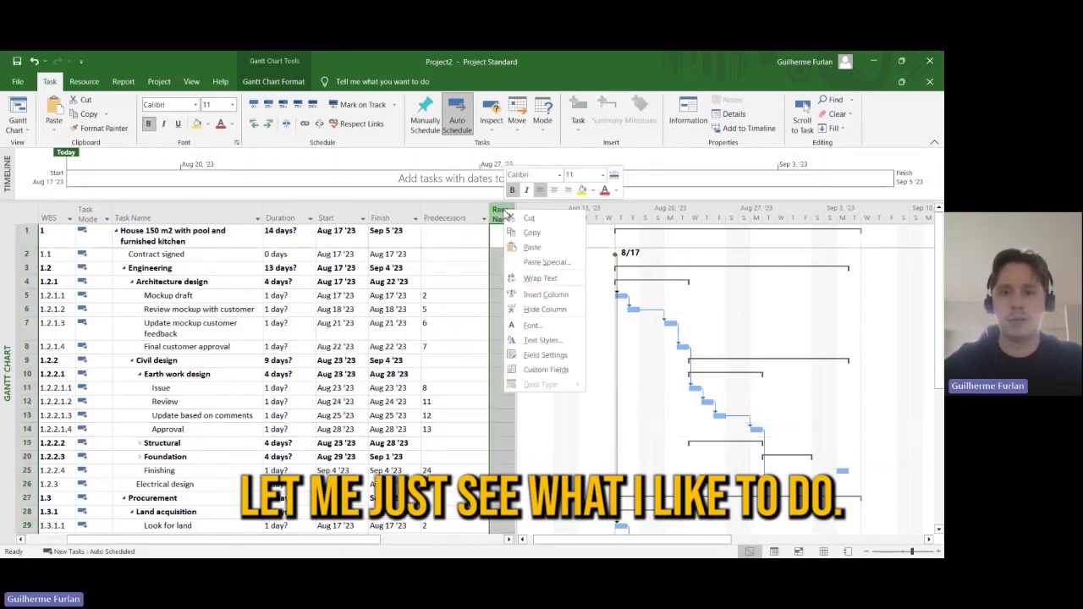
click(554, 296)
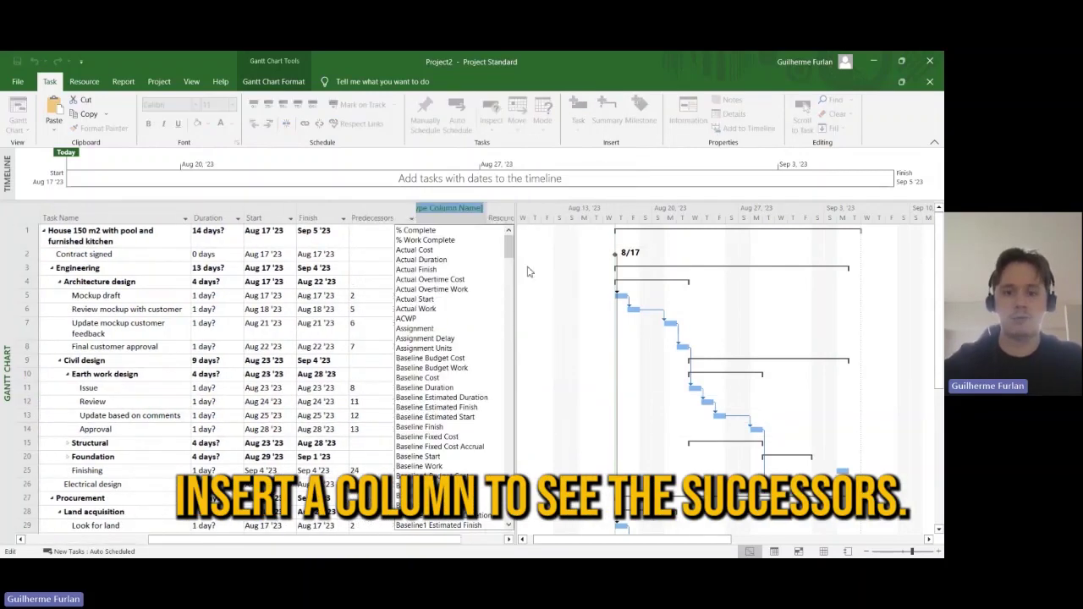
text(su)
click(413, 249)
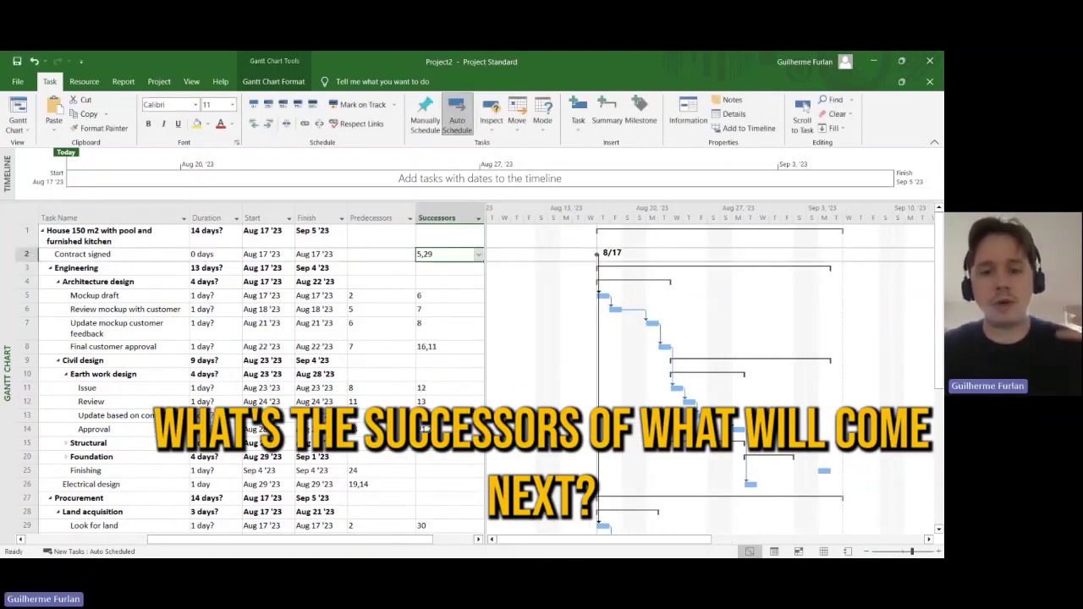
click(427, 429)
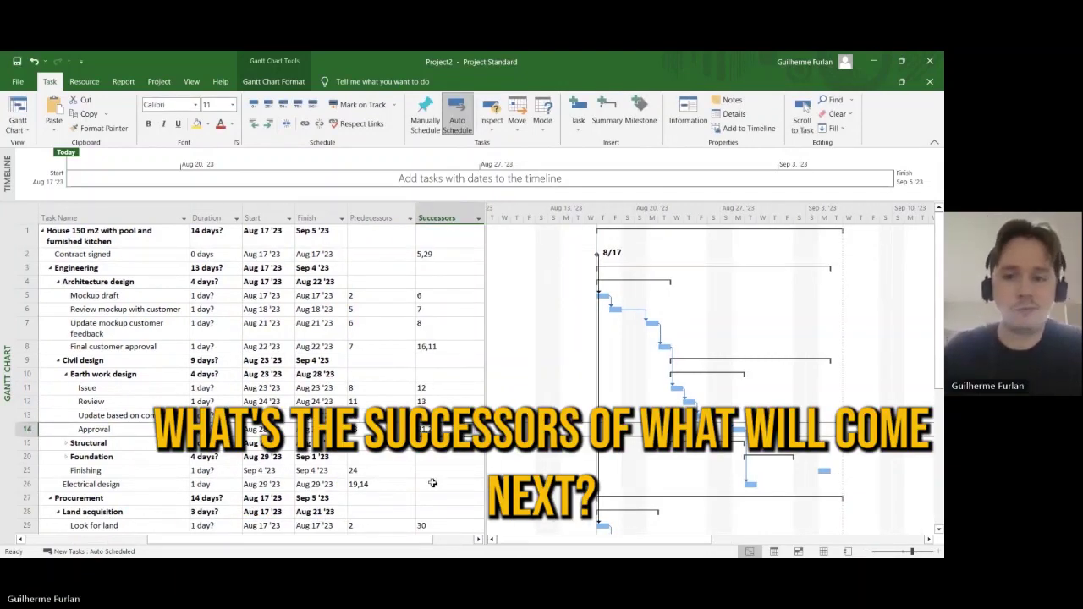
key(Delete)
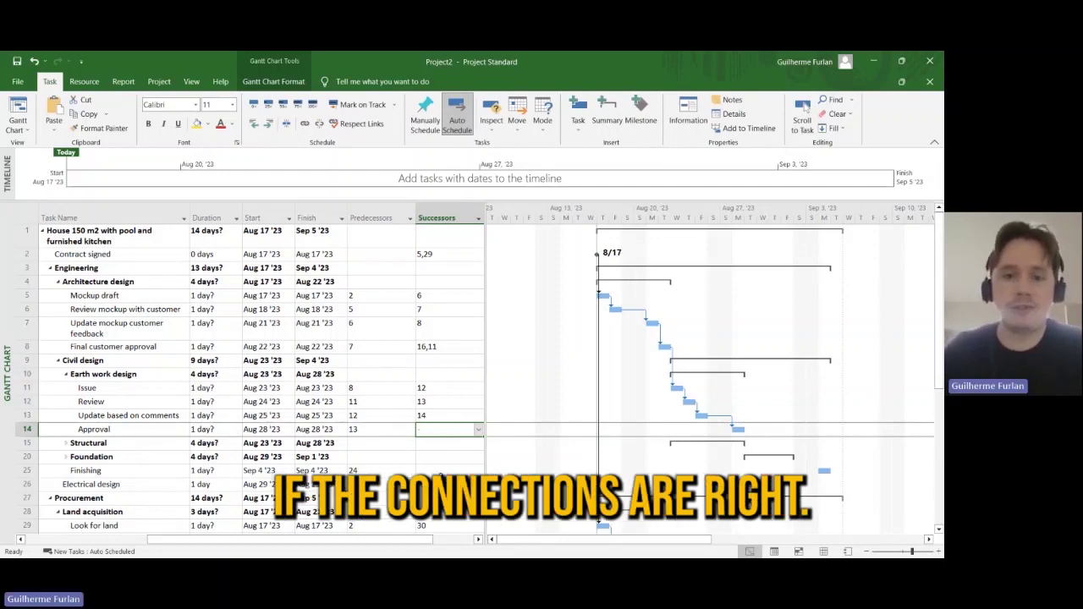
Widen the task table beside the Gantt chart until the Successors column is visible.
scroll(414, 544, left, 3)
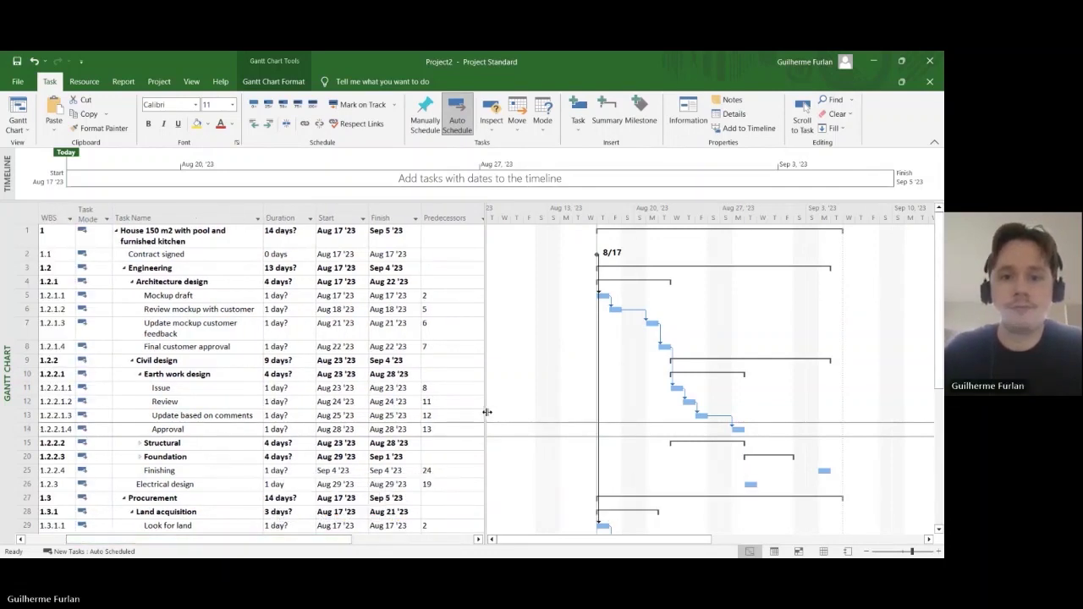
drag(487, 412, 560, 407)
scroll(461, 404, down, 5)
scroll(465, 405, up, 3)
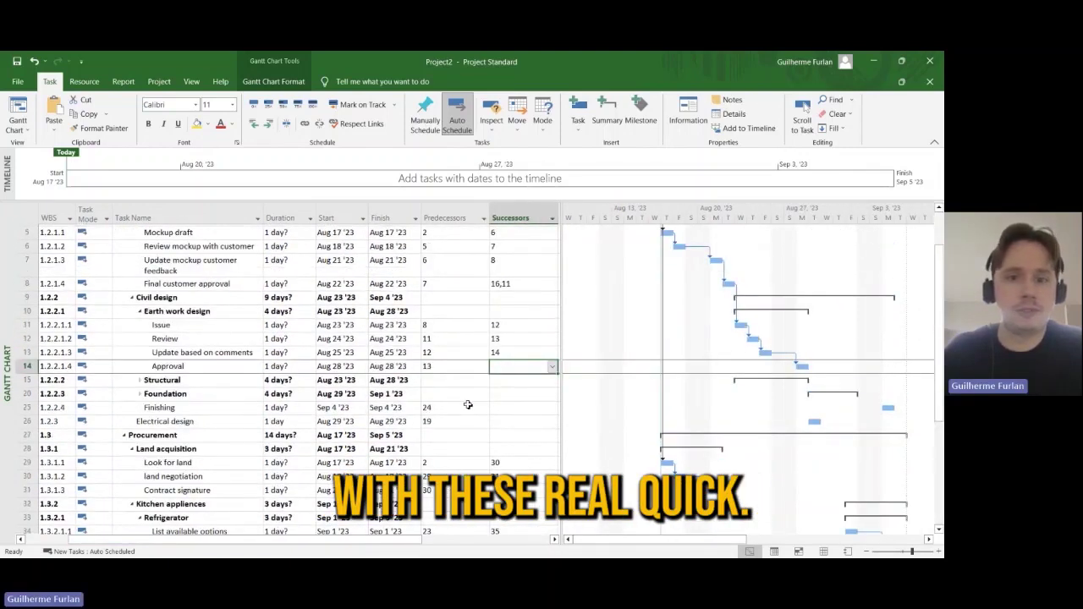
scroll(468, 405, up, 1)
scroll(475, 389, down, 3)
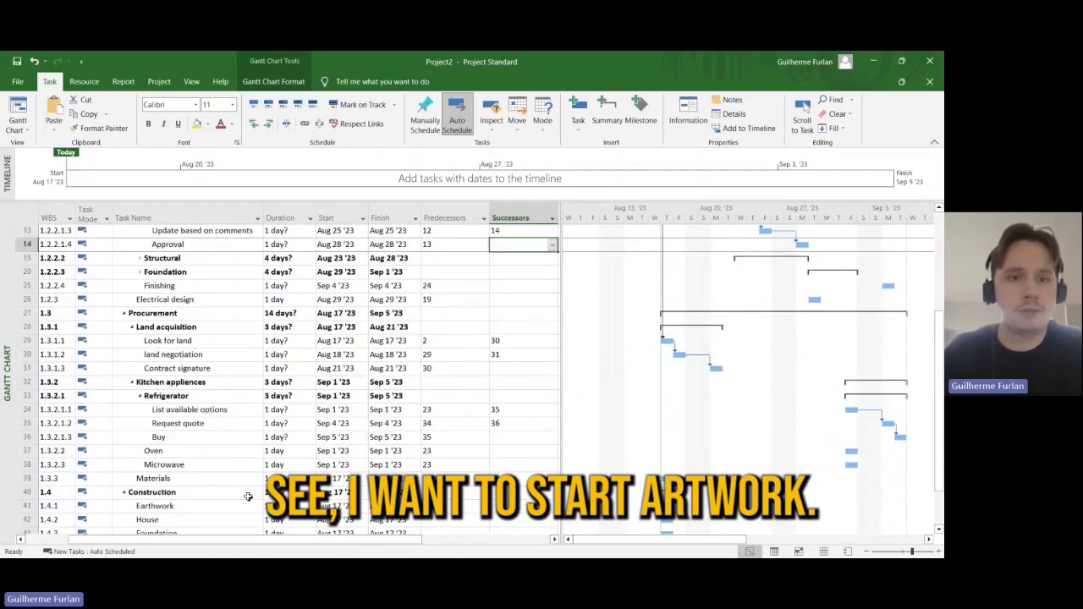
scroll(337, 435, up, 2)
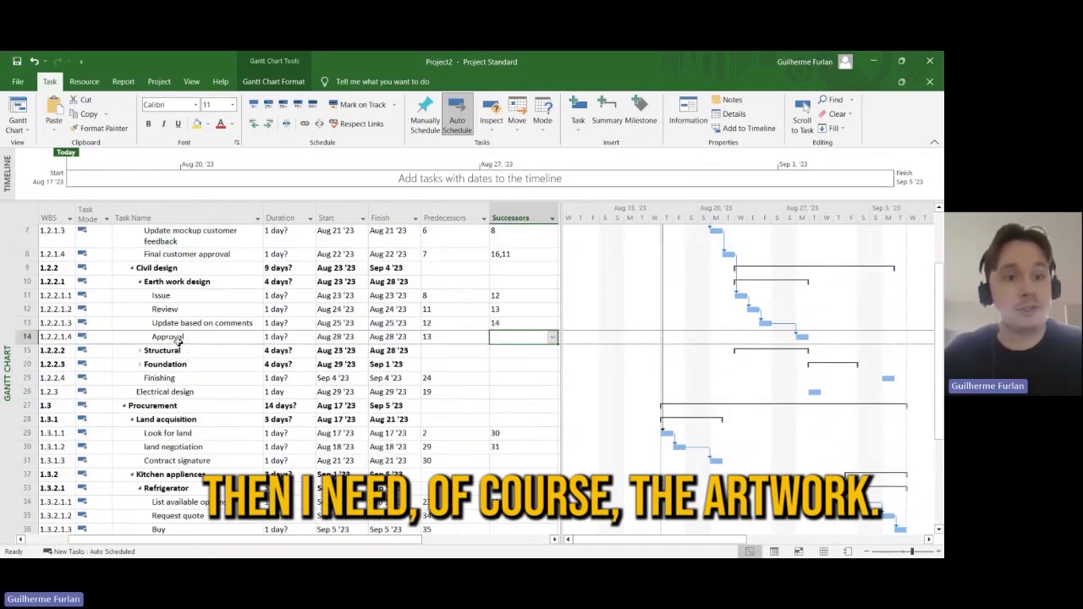